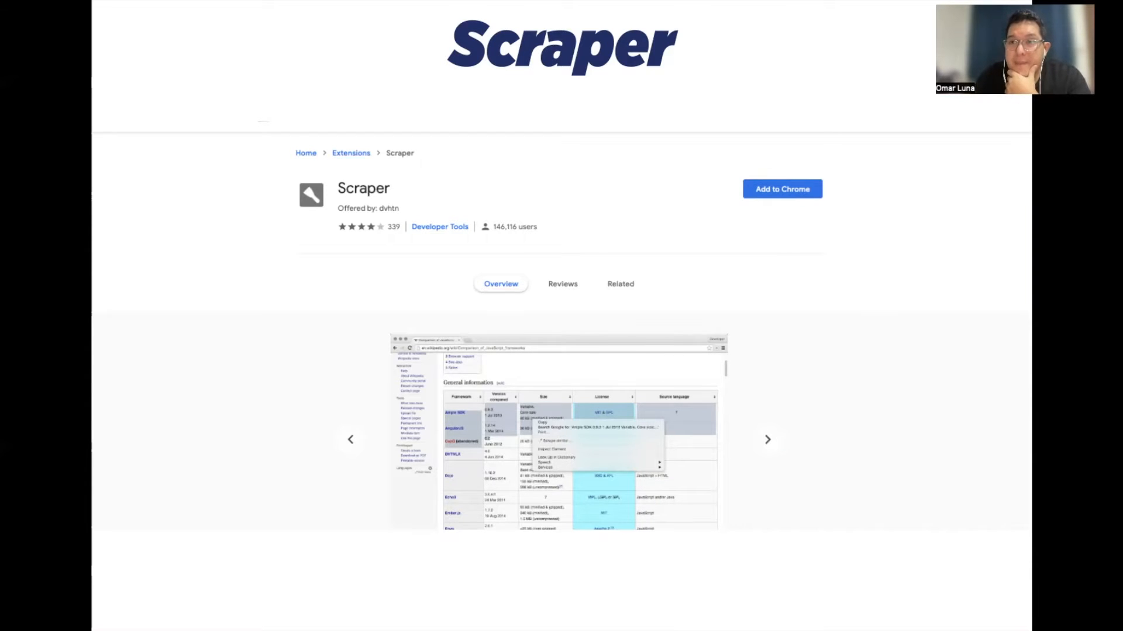
Present the Table Capture and Instant Data Scraper slides, and leave the slideshow for Google Chrome.
{"action": "key", "text": "Right"}
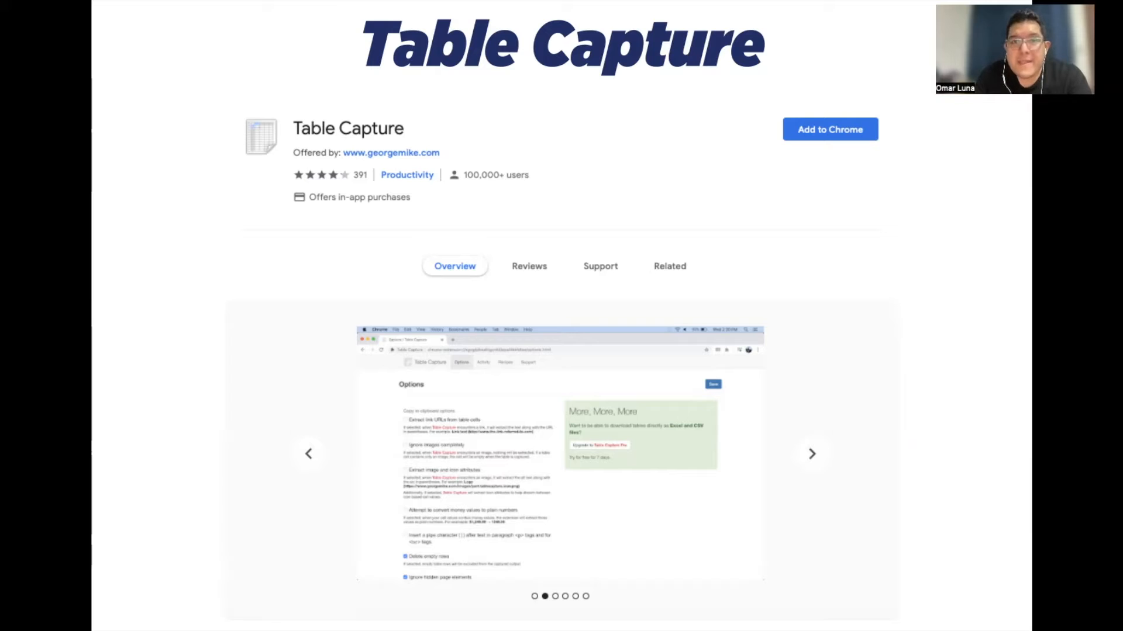
{"action": "key", "text": "Right"}
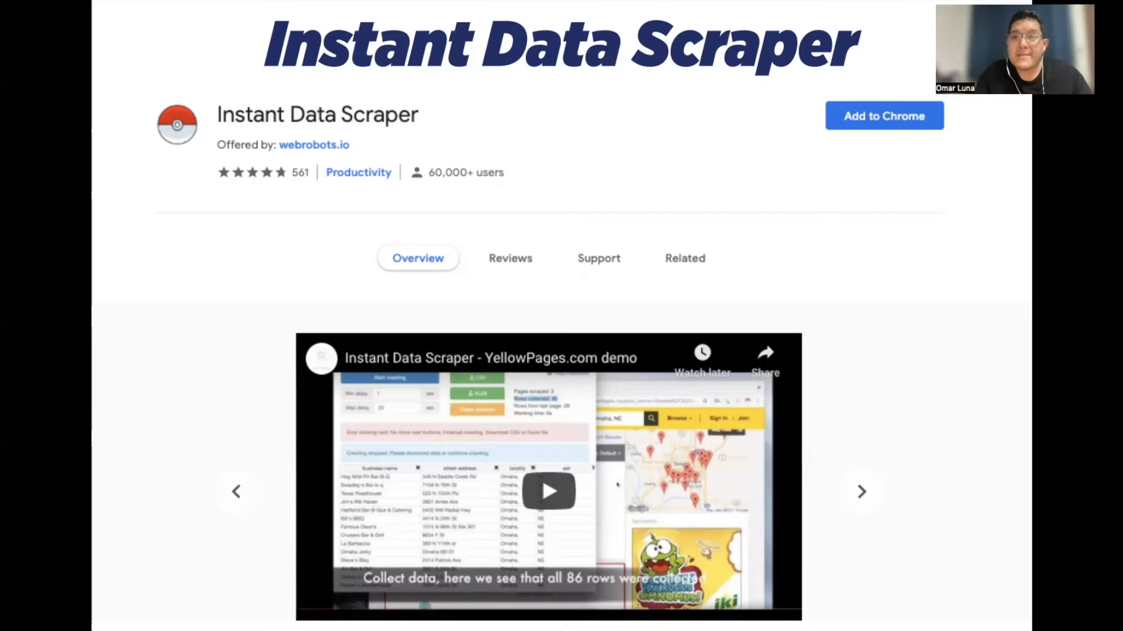
{"action": "key", "text": "Escape"}
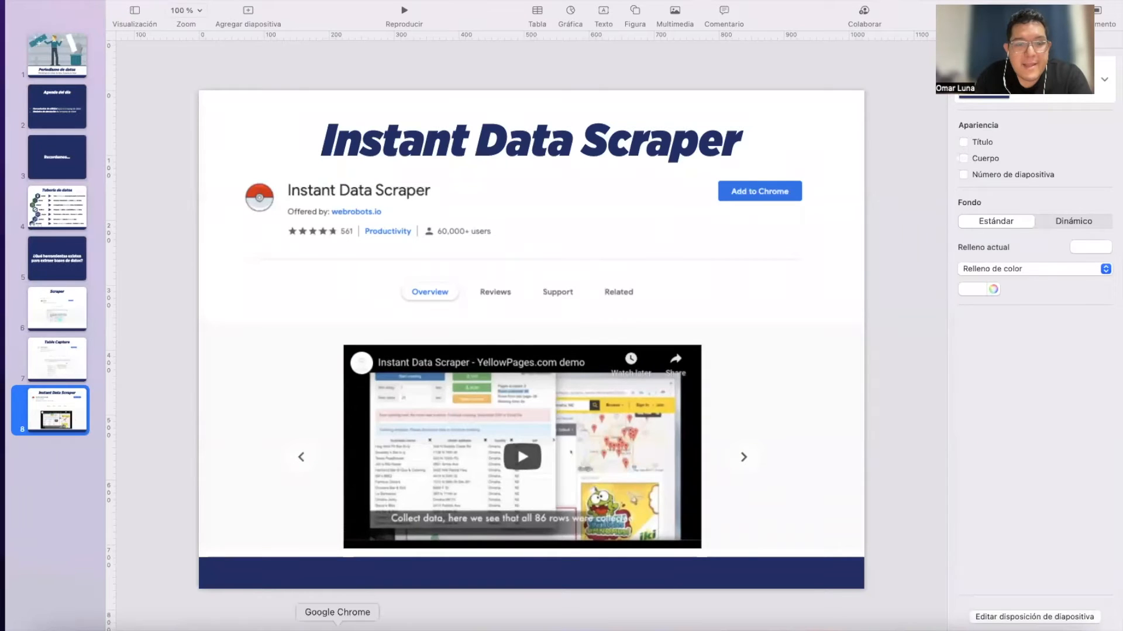
{"action": "left_click", "coordinate": [337, 627]}
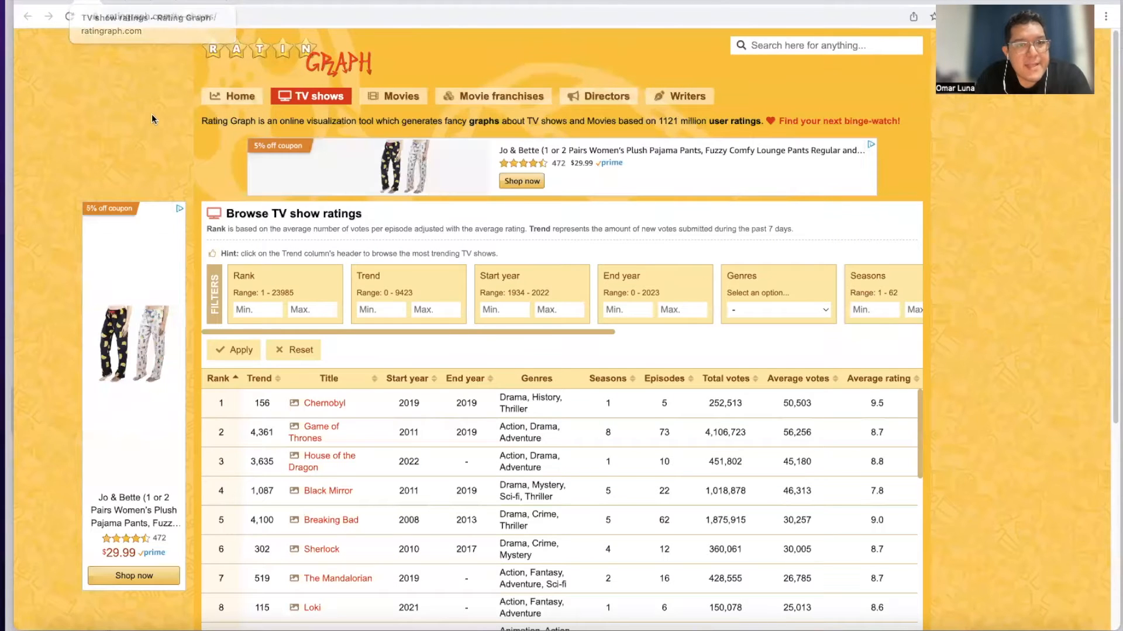
Look over the Rating Graph TV shows page, The Legend of Zelda game sales tables and the Animal Crossing New Horizons villager list.
{"action": "scroll", "coordinate": [951, 358], "scroll_direction": "down", "scroll_amount": 4}
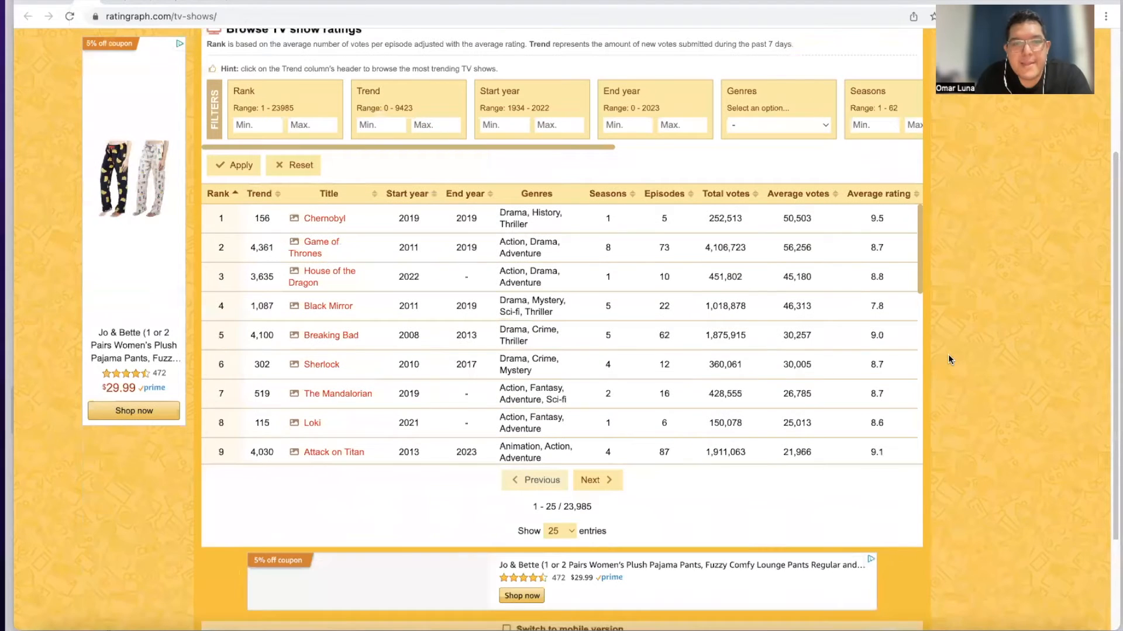
{"action": "scroll", "coordinate": [948, 359], "scroll_direction": "up", "scroll_amount": 2}
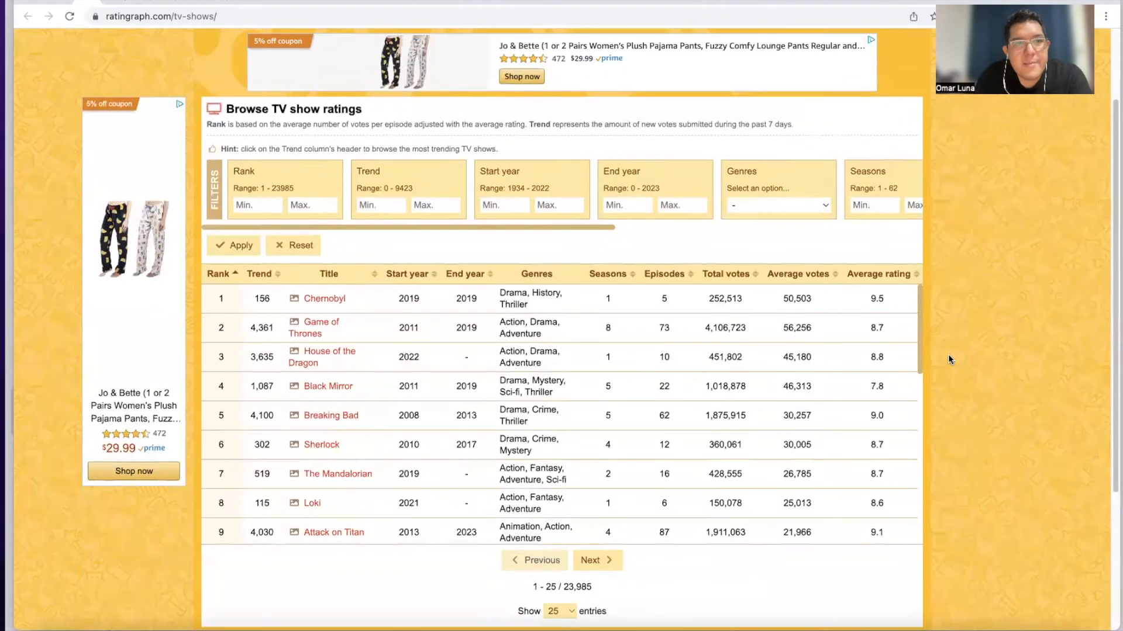
{"action": "left_click", "coordinate": [113, 1]}
{"action": "scroll", "coordinate": [152, 205], "scroll_direction": "down", "scroll_amount": 4}
{"action": "scroll", "coordinate": [152, 206], "scroll_direction": "down", "scroll_amount": 9}
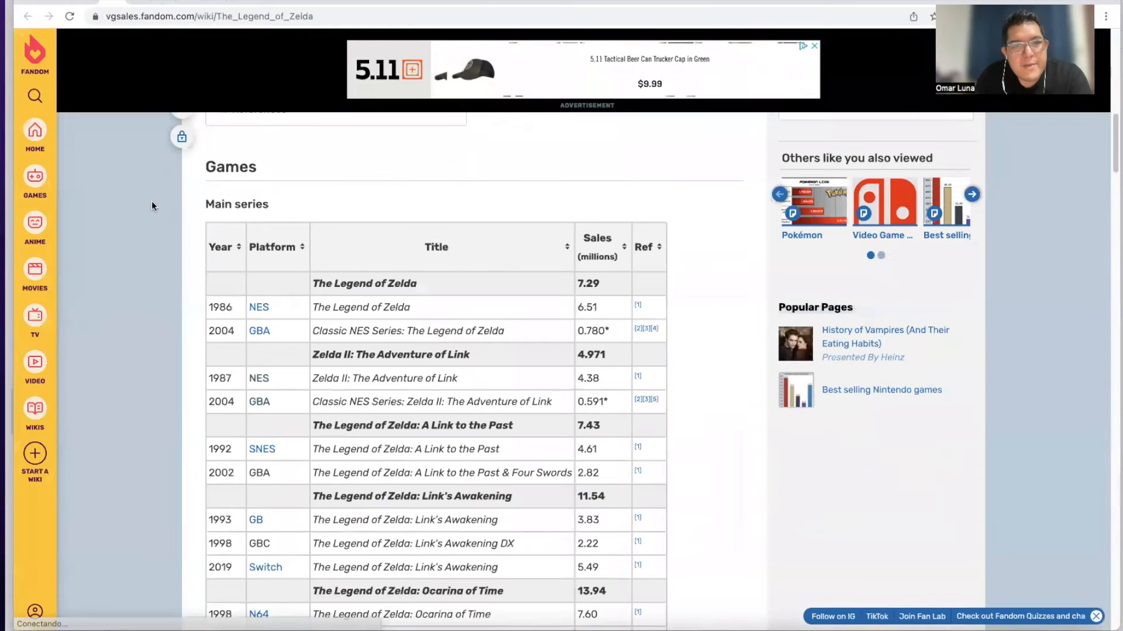
{"action": "left_click", "coordinate": [134, 2]}
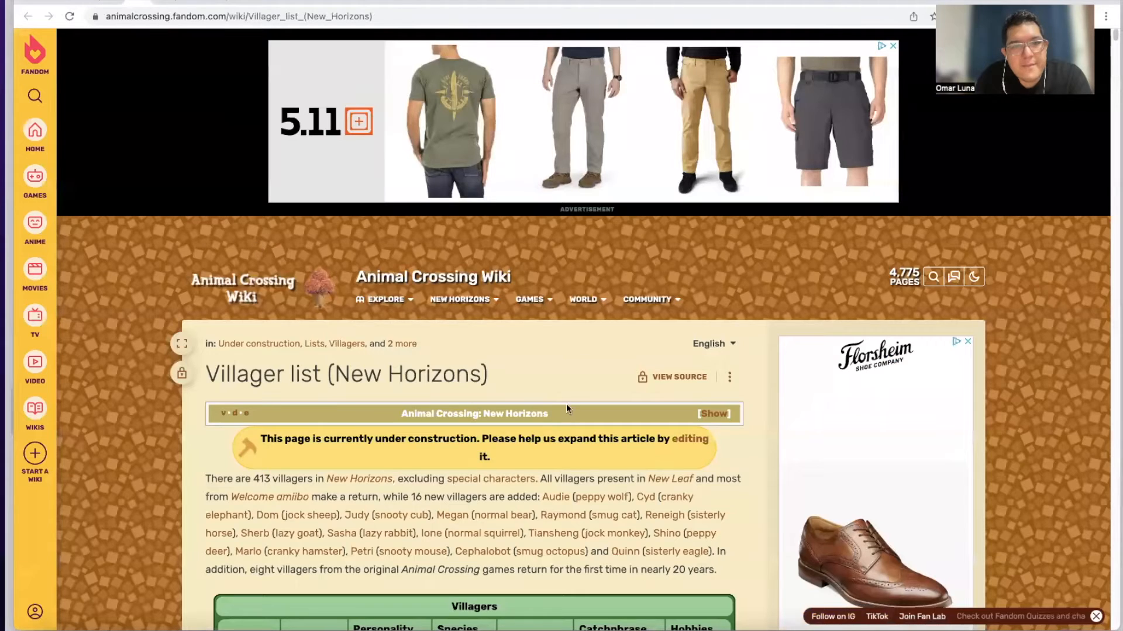
{"action": "scroll", "coordinate": [566, 406], "scroll_direction": "down", "scroll_amount": 7}
Examine the 25 entries of the TV show ratings table on Rating Graph, returning to its first row.
{"action": "left_click", "coordinate": [82, 2]}
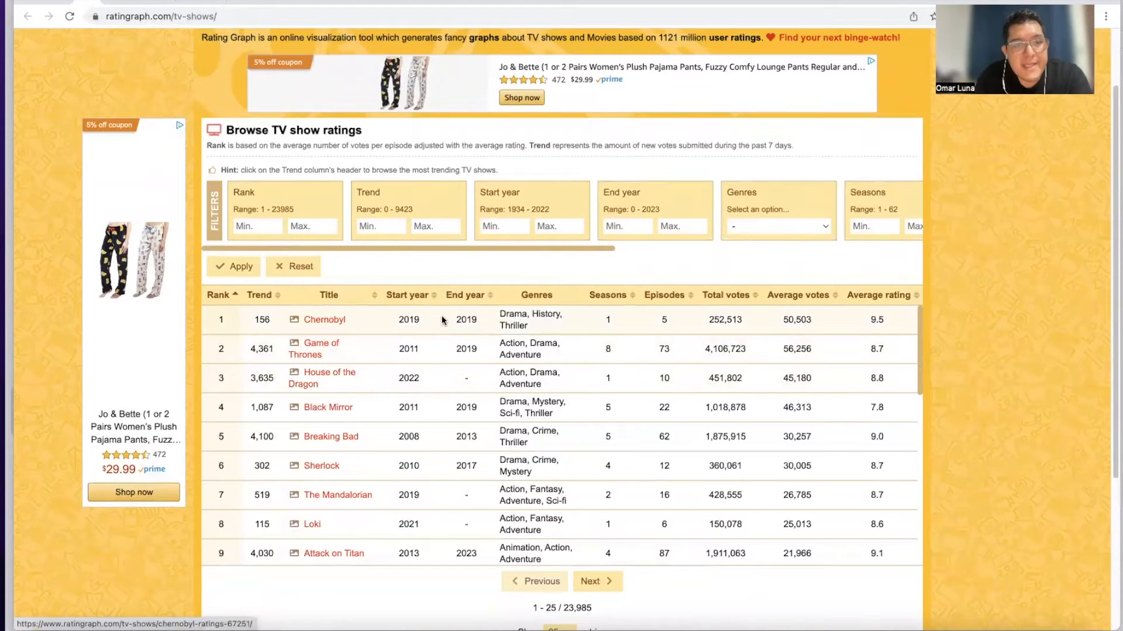
{"action": "scroll", "coordinate": [429, 322], "scroll_direction": "down", "scroll_amount": 1}
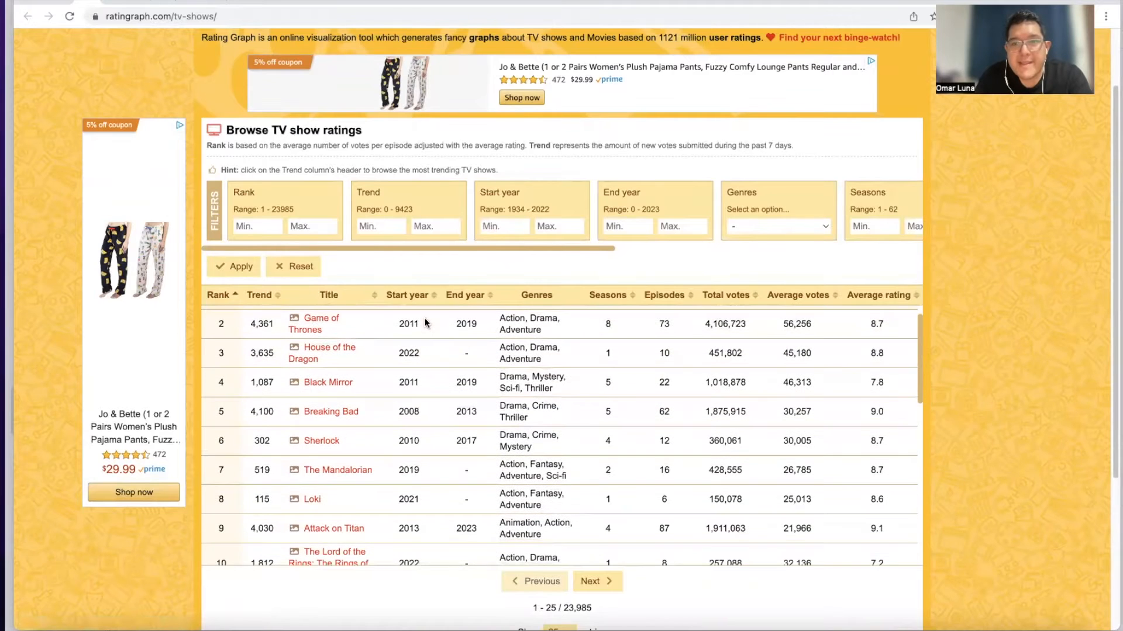
{"action": "scroll", "coordinate": [465, 404], "scroll_direction": "up", "scroll_amount": 1}
{"action": "scroll", "coordinate": [464, 403], "scroll_direction": "down", "scroll_amount": 4}
{"action": "scroll", "coordinate": [465, 403], "scroll_direction": "down", "scroll_amount": 5}
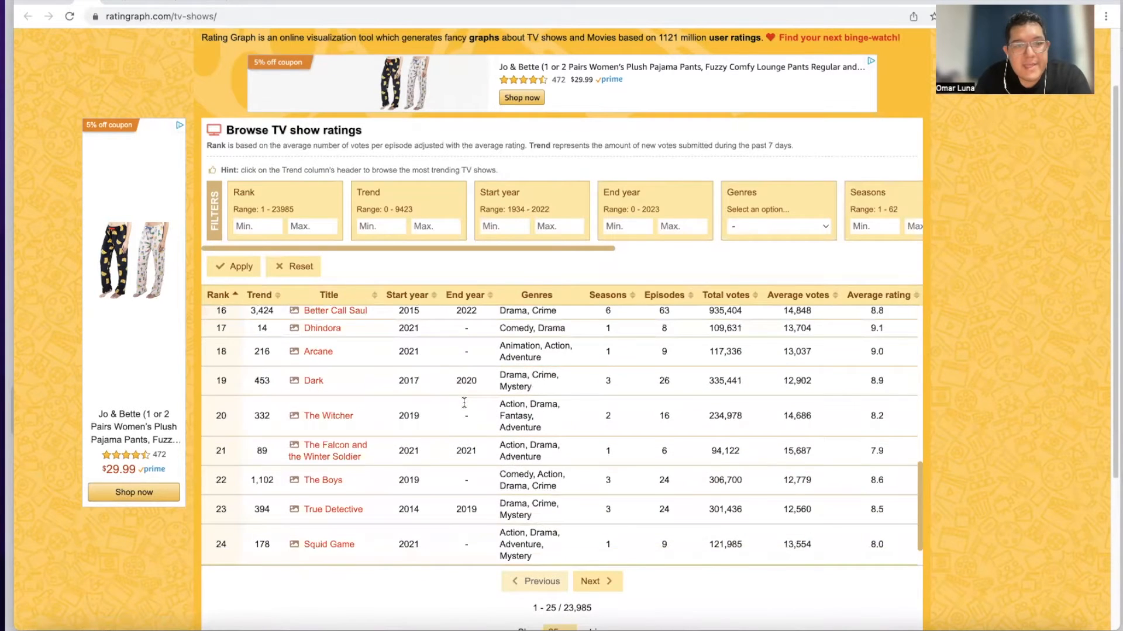
{"action": "scroll", "coordinate": [887, 383], "scroll_direction": "down", "scroll_amount": 2}
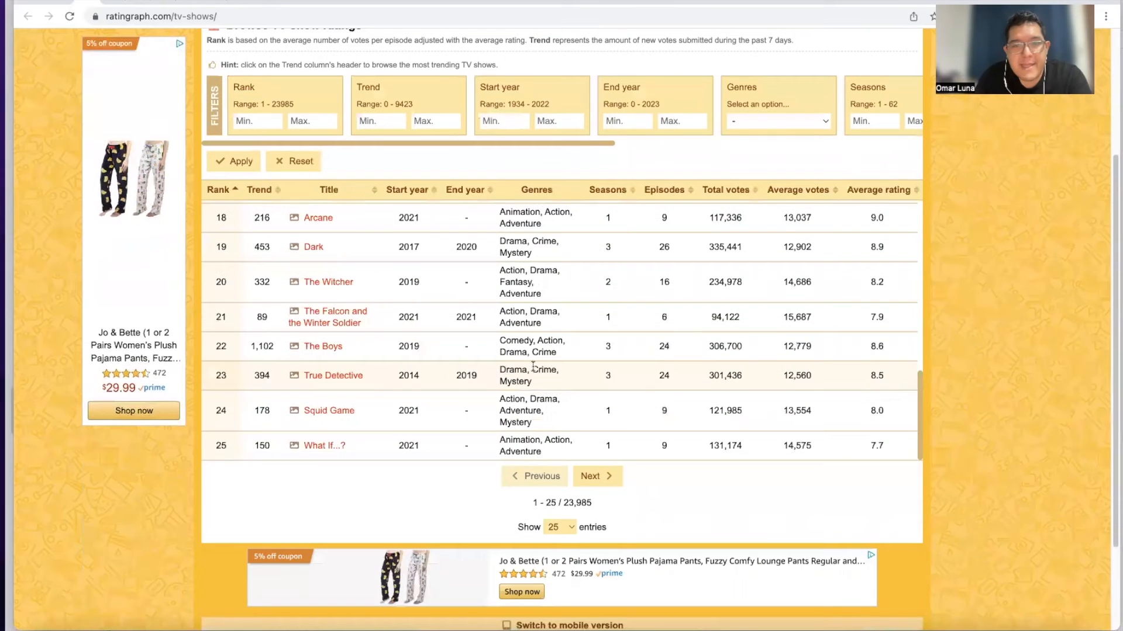
{"action": "scroll", "coordinate": [654, 279], "scroll_direction": "up", "scroll_amount": 8}
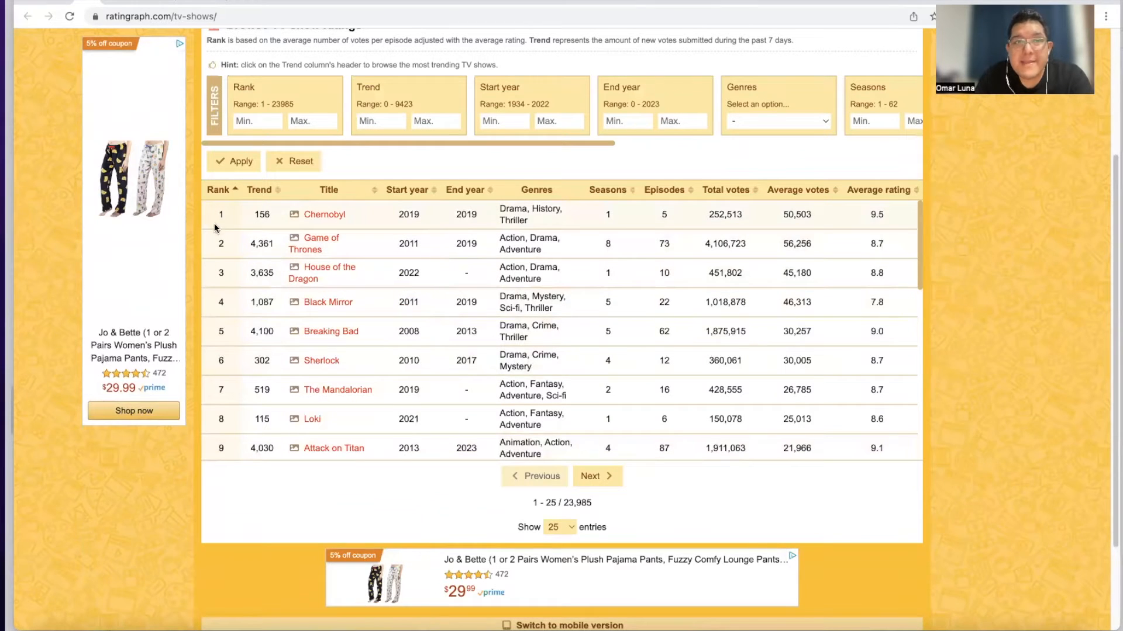
Install the Scraper extension from its Chrome Web Store page.
{"action": "left_click", "coordinate": [163, 2]}
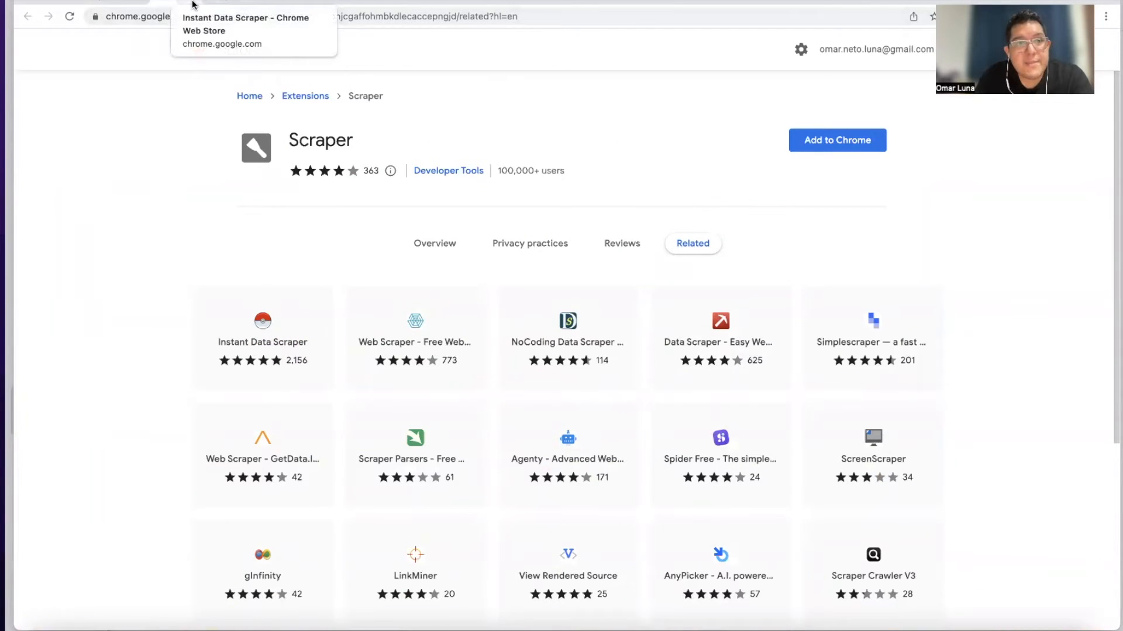
{"action": "left_click", "coordinate": [193, 4]}
{"action": "left_click", "coordinate": [191, 3]}
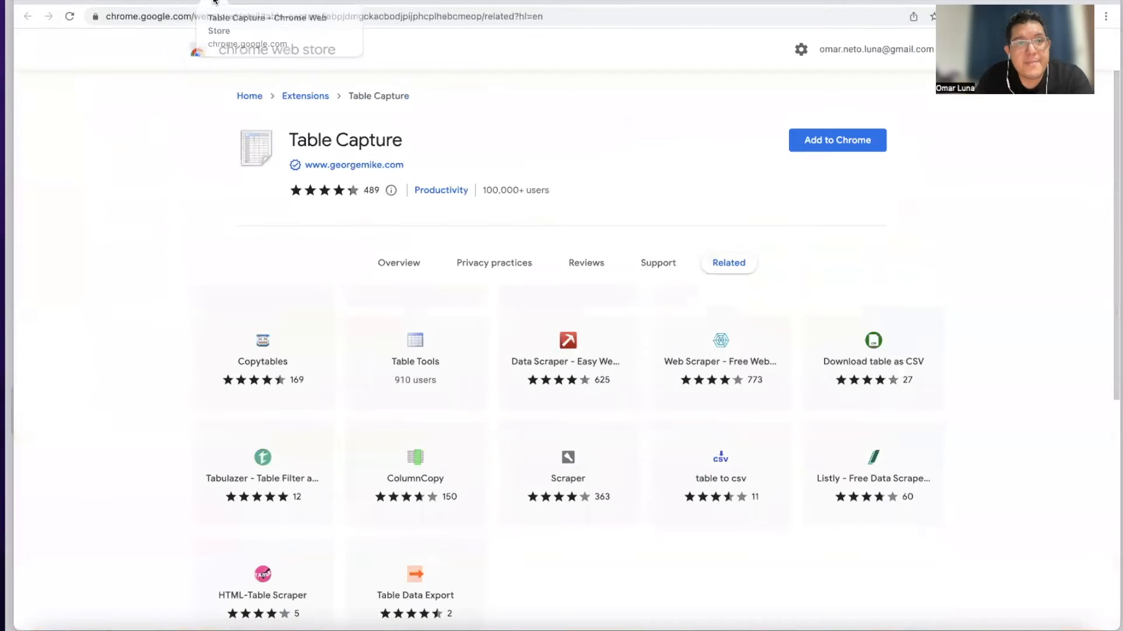
{"action": "left_click", "coordinate": [165, 3]}
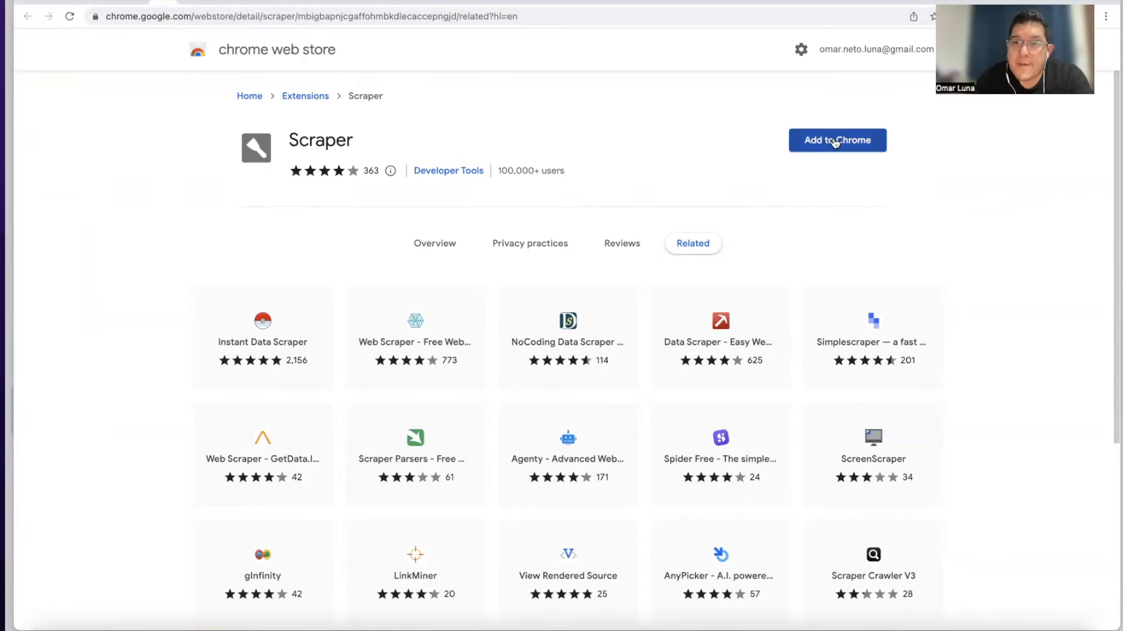
{"action": "left_click", "coordinate": [835, 142]}
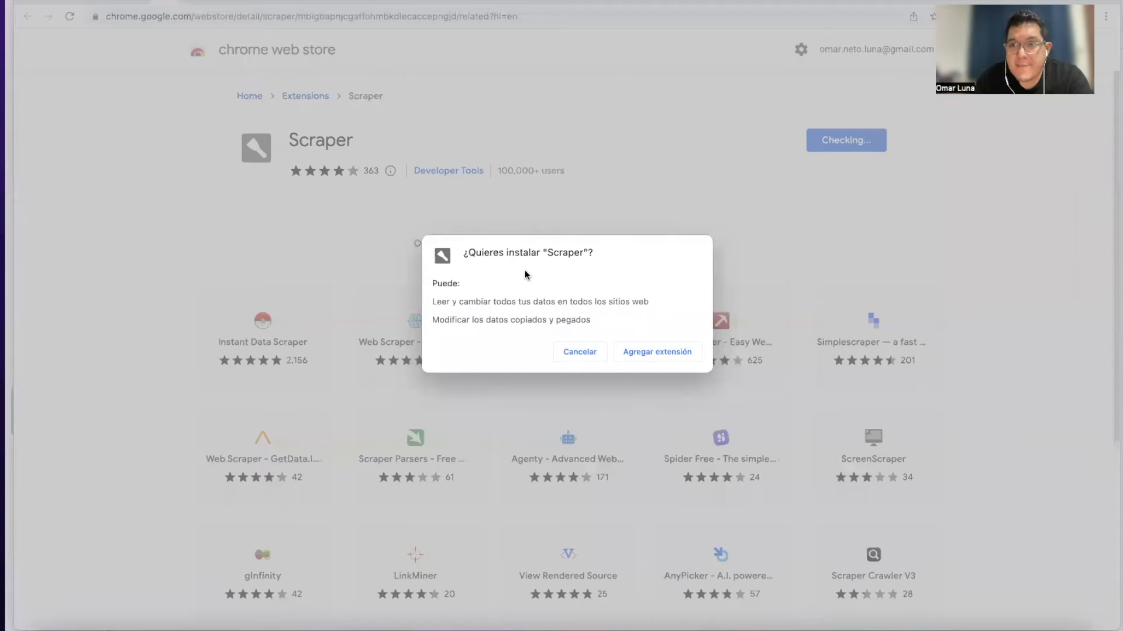
{"action": "left_click", "coordinate": [641, 352]}
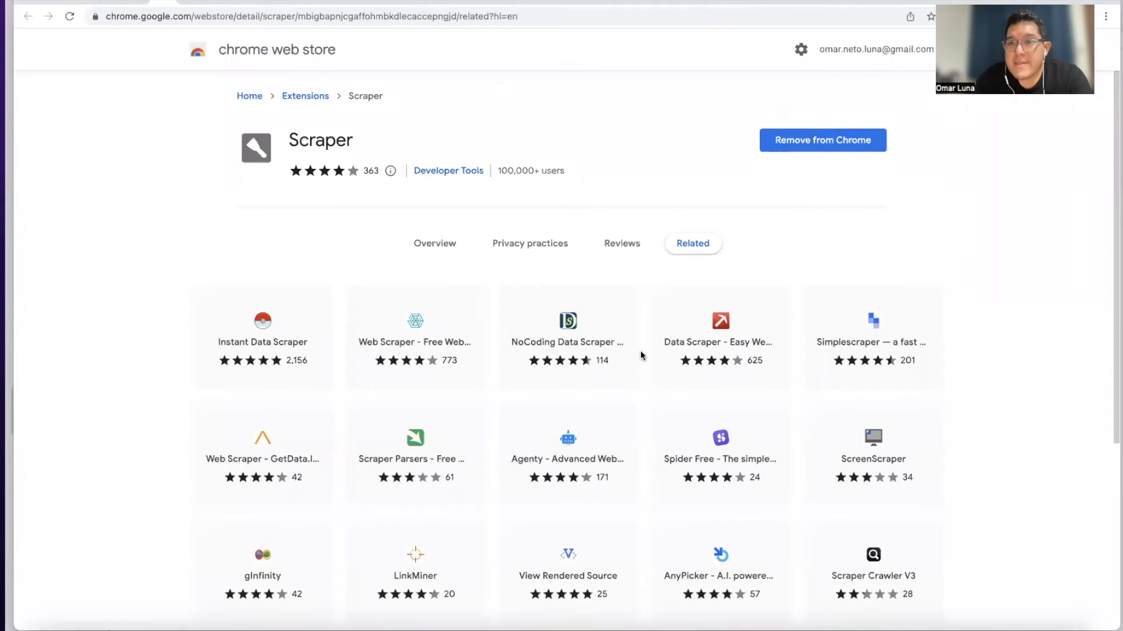
Pin the Scraper extension to the browser's toolbar, shifting the window to reach the extensions list and back.
{"action": "left_click_drag", "start_coordinate": [1004, 1], "coordinate": [834, 0]}
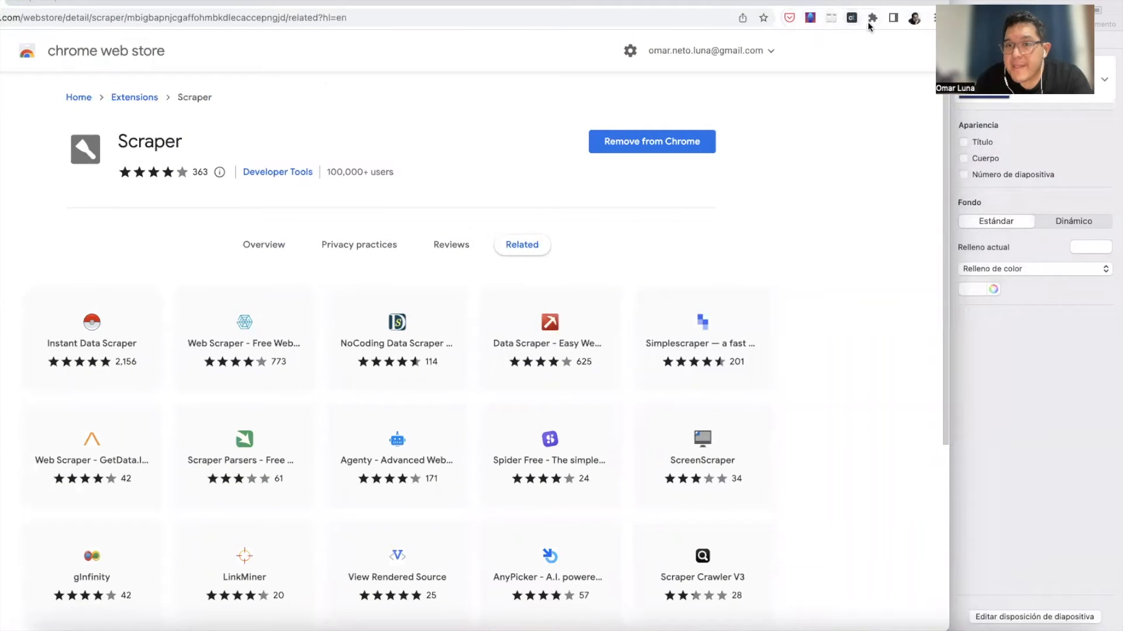
{"action": "left_click", "coordinate": [874, 24]}
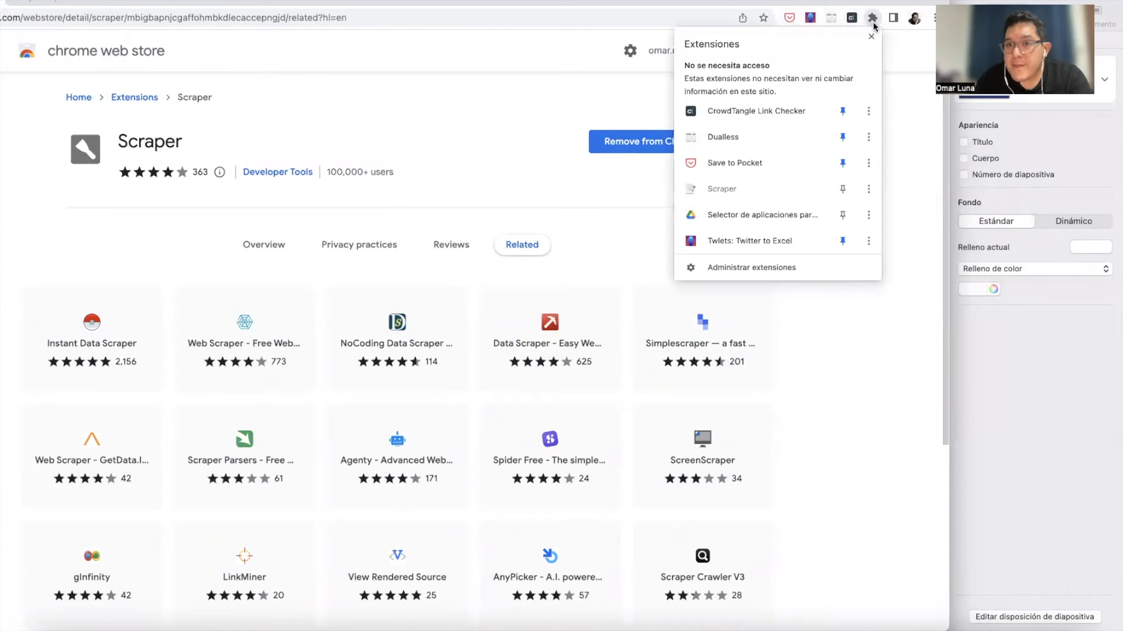
{"action": "left_click", "coordinate": [842, 189]}
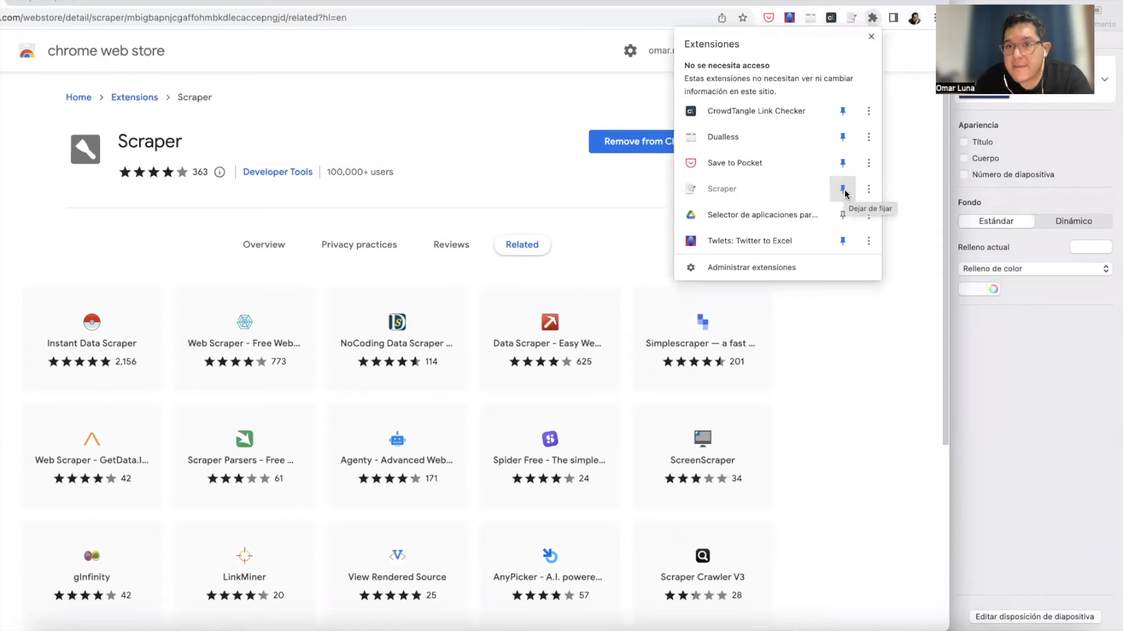
{"action": "left_click_drag", "start_coordinate": [325, 2], "coordinate": [364, 2]}
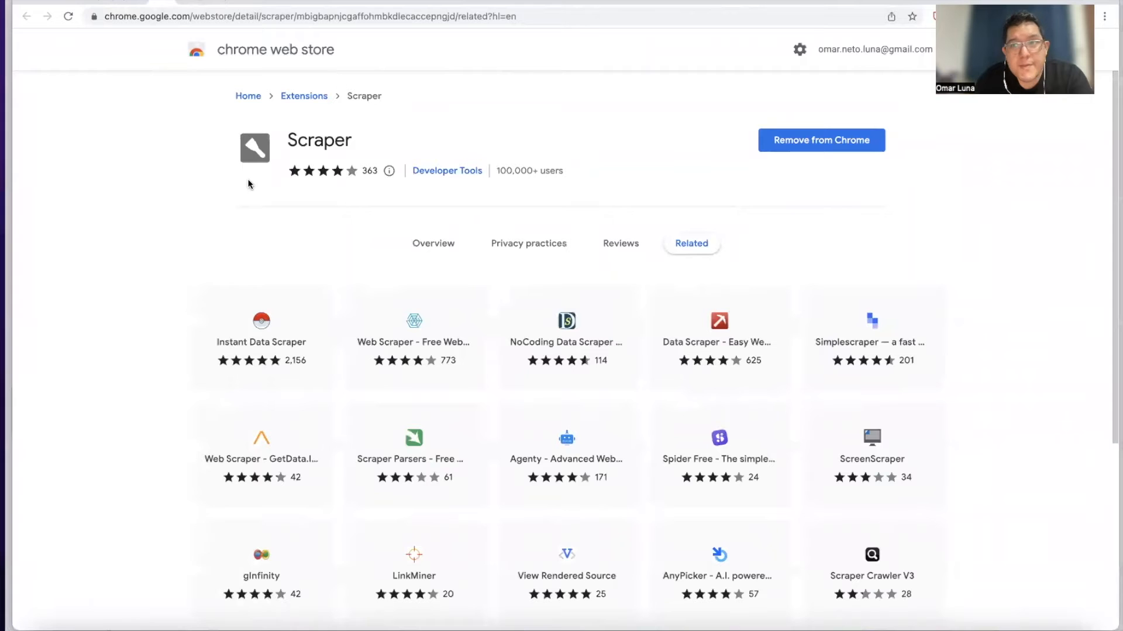
Install the Table Capture extension from its Chrome Web Store page.
{"action": "left_click", "coordinate": [192, 2]}
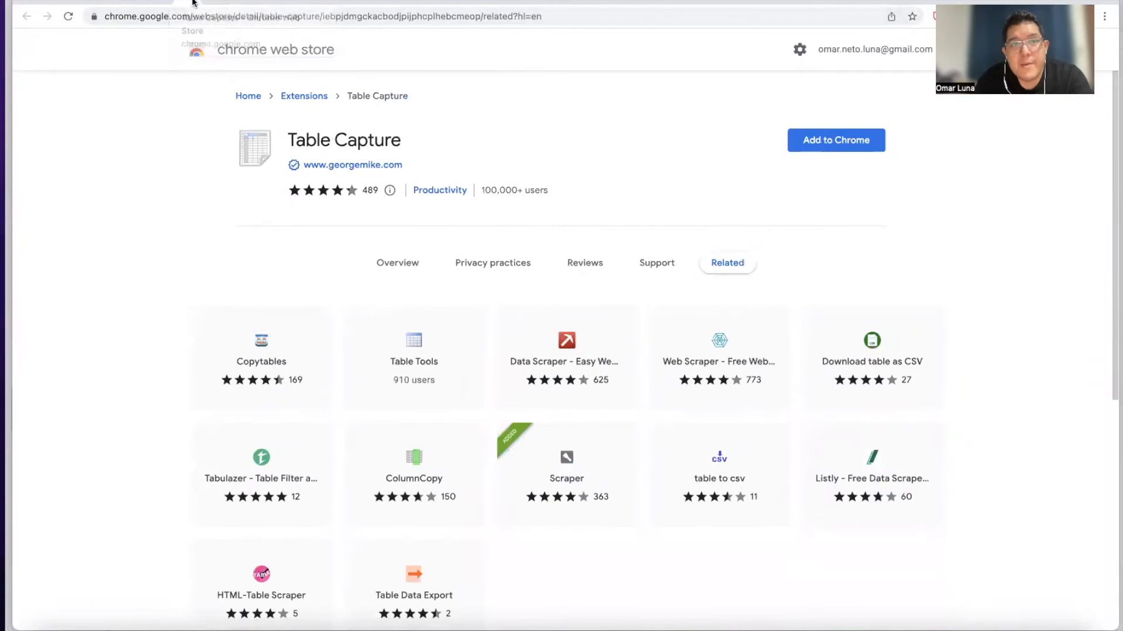
{"action": "left_click", "coordinate": [837, 141]}
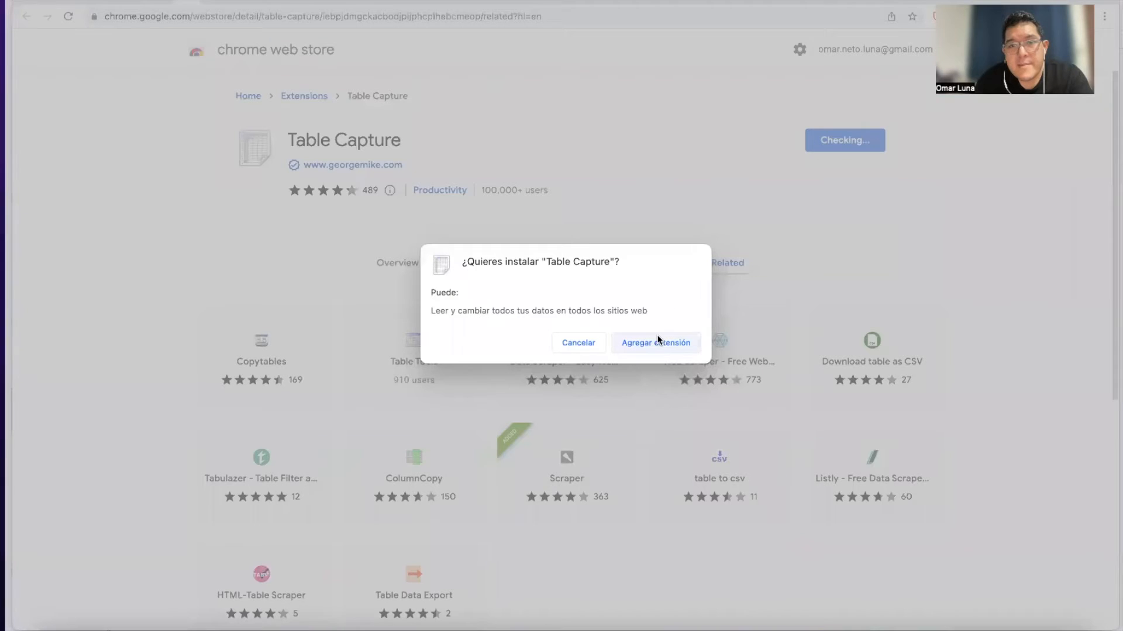
{"action": "left_click", "coordinate": [657, 338]}
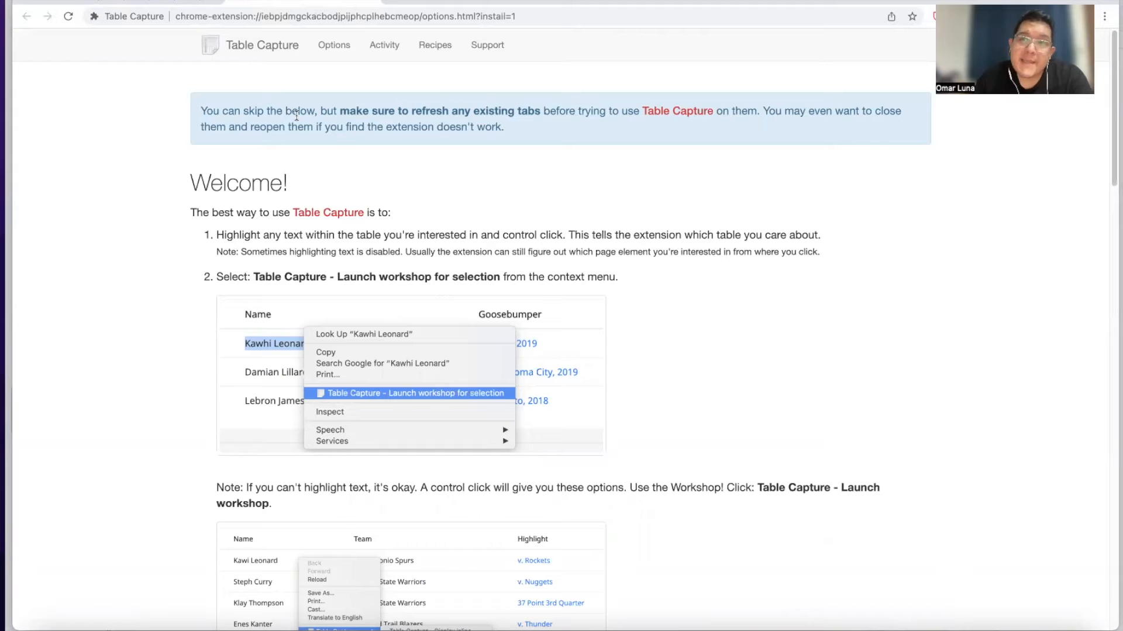
Install the Instant Data Scraper extension from its Chrome Web Store page.
{"action": "left_click", "coordinate": [210, 6]}
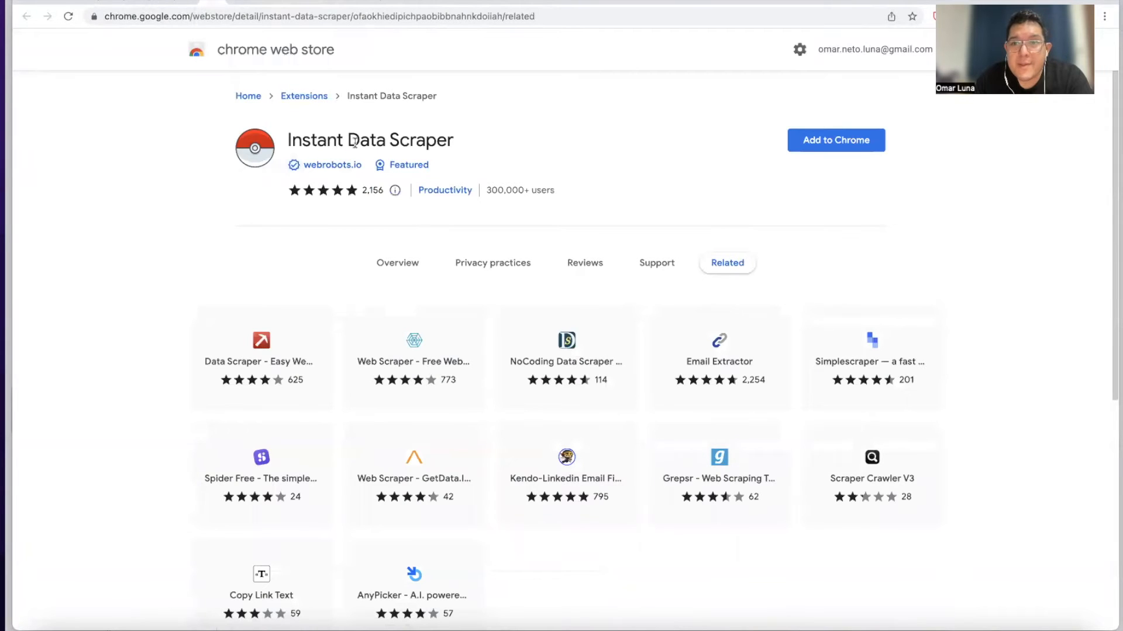
{"action": "left_click", "coordinate": [803, 150]}
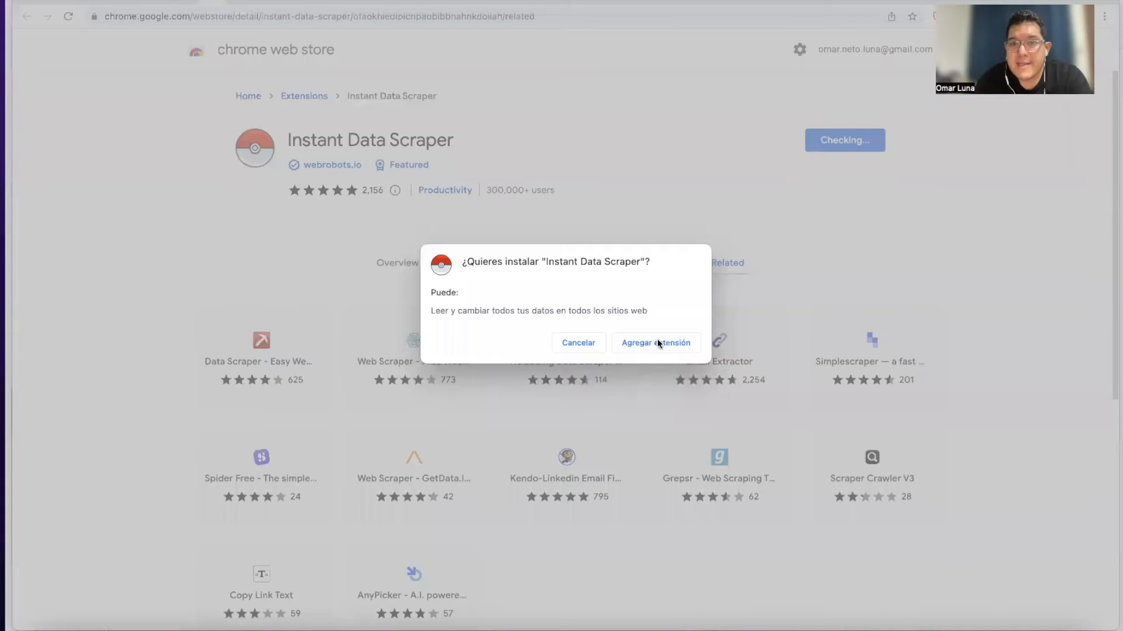
{"action": "left_click", "coordinate": [658, 344]}
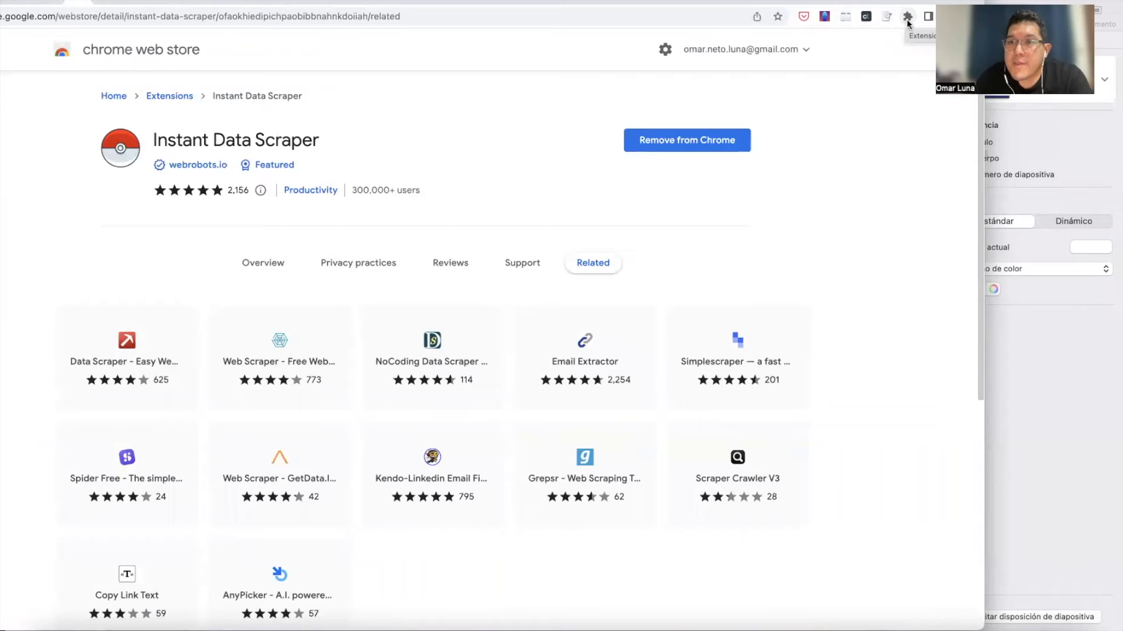
Pin the Instant Data Scraper and Table Capture extensions to the browser's toolbar.
{"action": "left_click", "coordinate": [907, 18]}
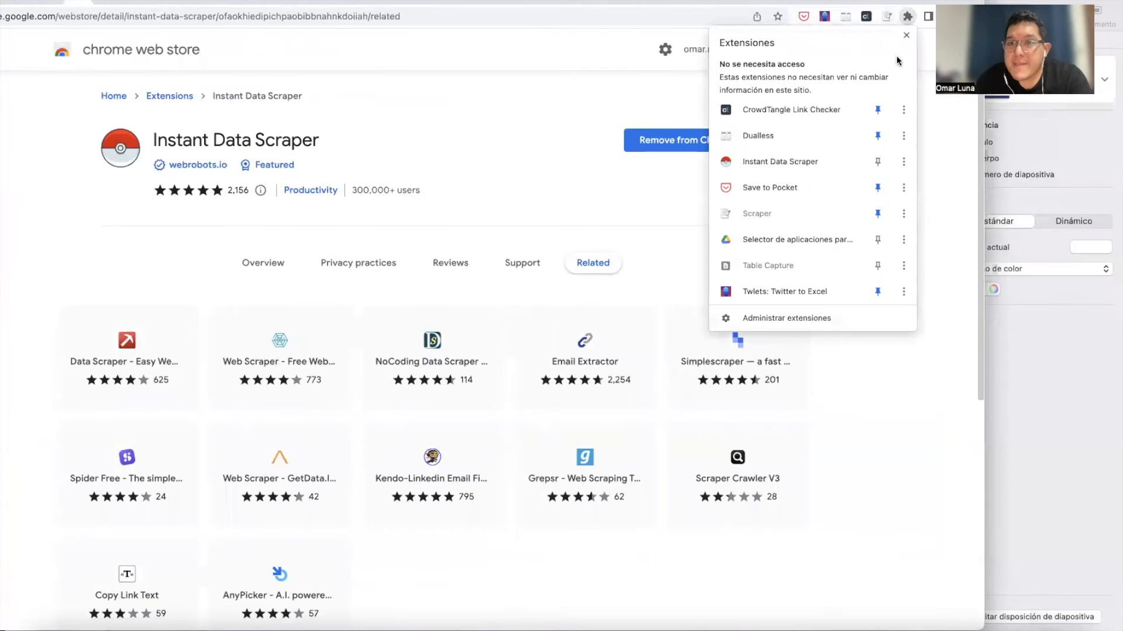
{"action": "left_click", "coordinate": [877, 162]}
{"action": "left_click", "coordinate": [877, 266]}
{"action": "left_click_drag", "start_coordinate": [841, 2], "coordinate": [976, 2]}
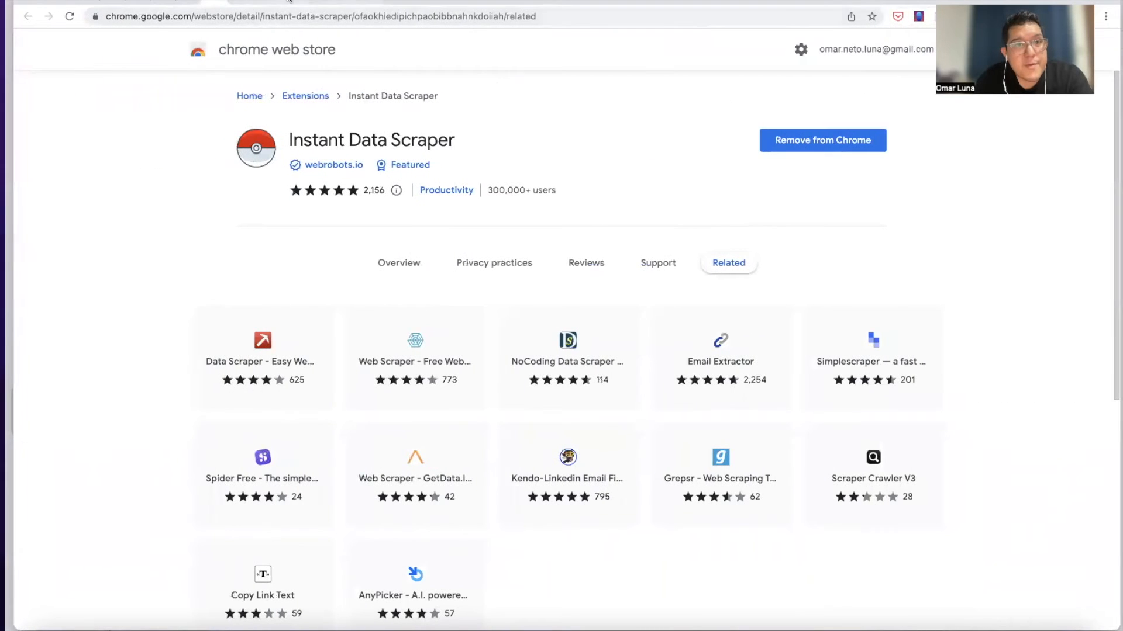
Reload the Rating Graph TV shows page and revisit The Legend of Zelda sales and Animal Crossing villager list pages.
{"action": "left_click", "coordinate": [296, 2]}
{"action": "left_click", "coordinate": [372, 2]}
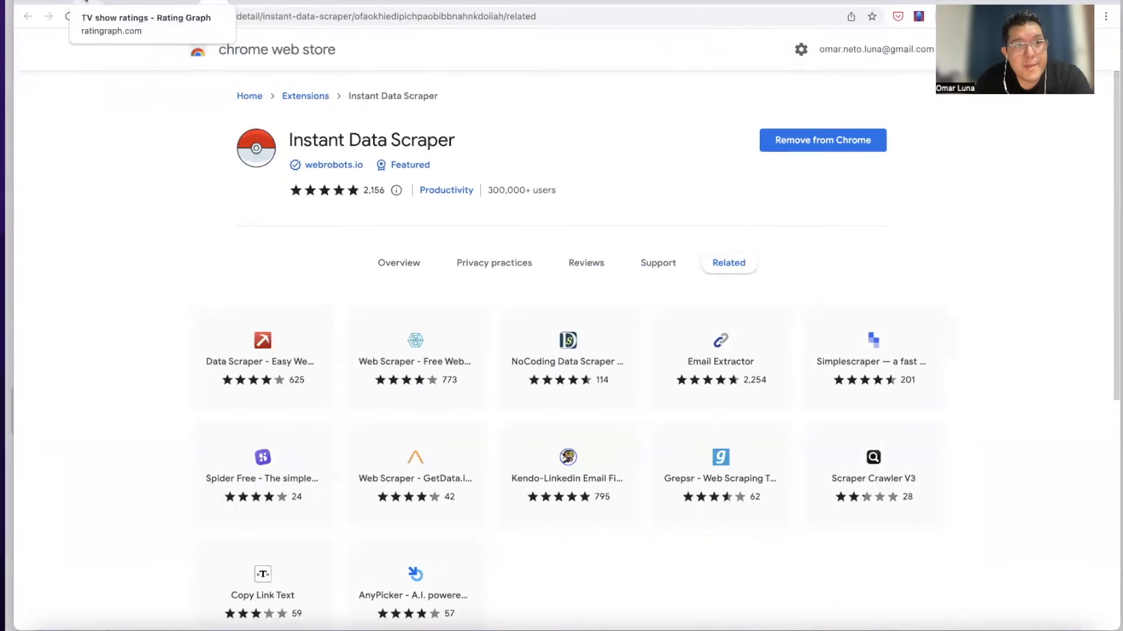
{"action": "left_click", "coordinate": [84, 3]}
{"action": "left_click", "coordinate": [70, 18]}
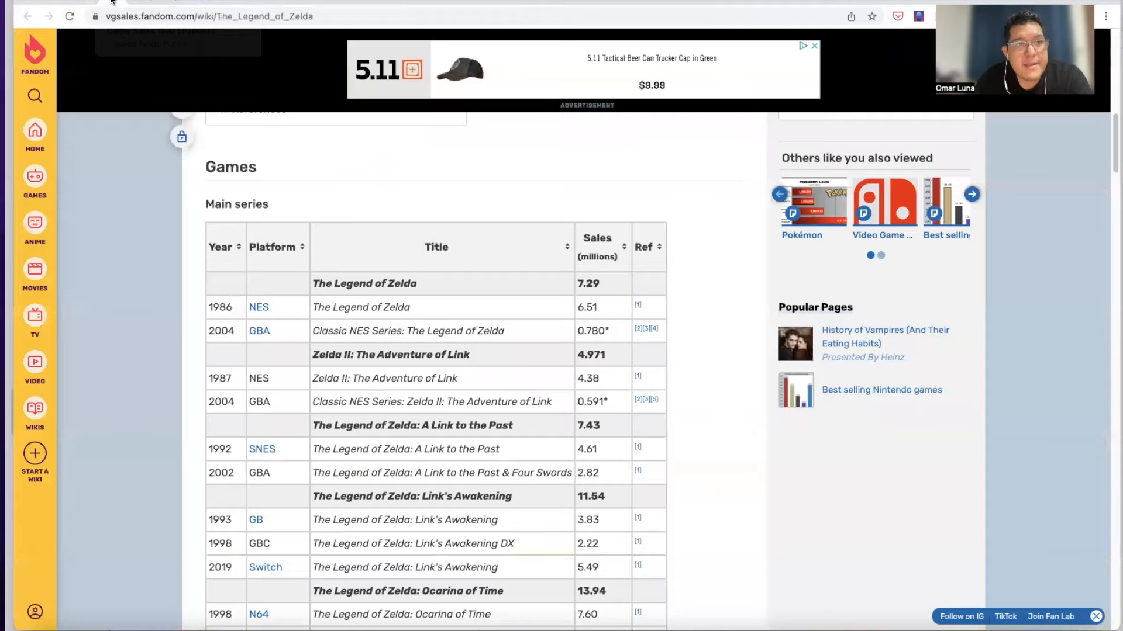
{"action": "left_click", "coordinate": [110, 3]}
{"action": "left_click", "coordinate": [140, 3]}
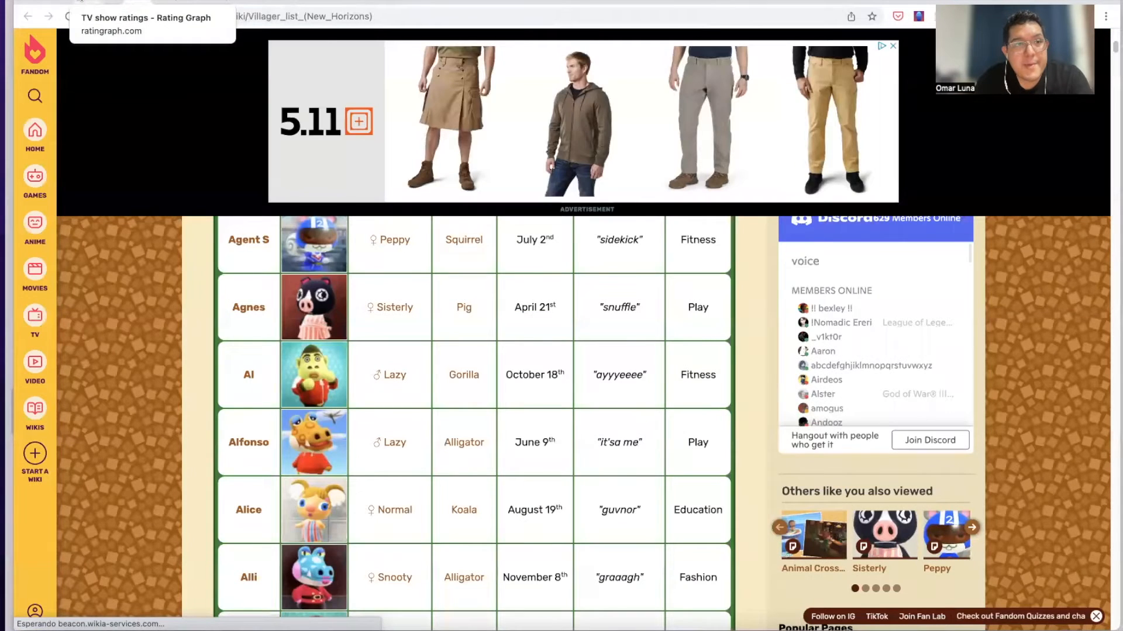
Switch to the Rating Graph TV shows page and set its ratings table to show 50 entries.
{"action": "left_click", "coordinate": [82, 3]}
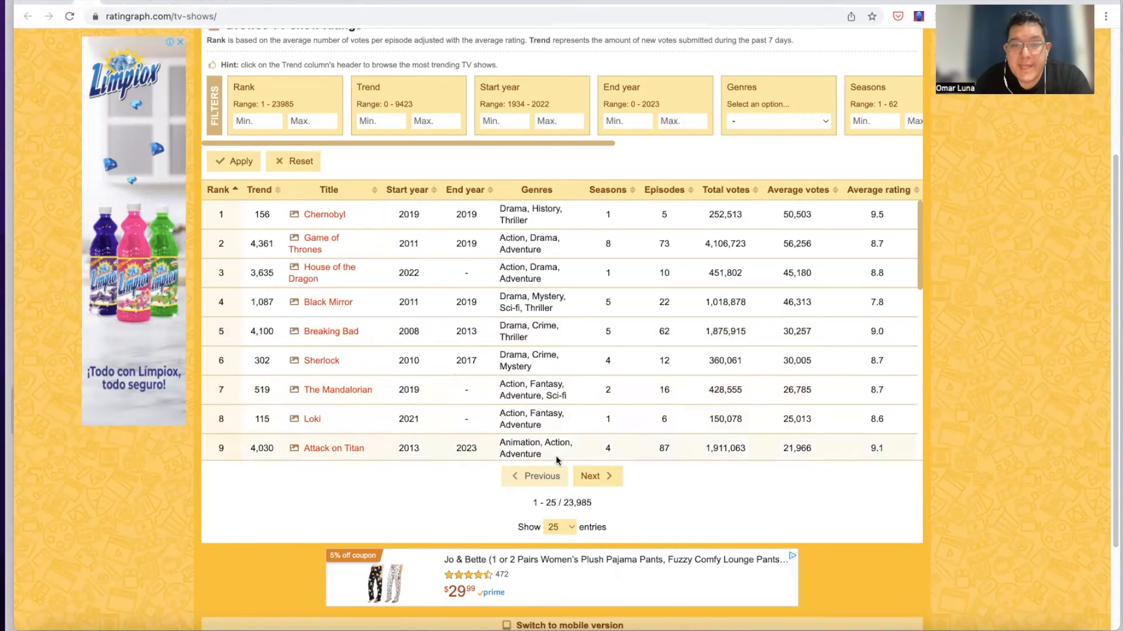
{"action": "left_click", "coordinate": [552, 528]}
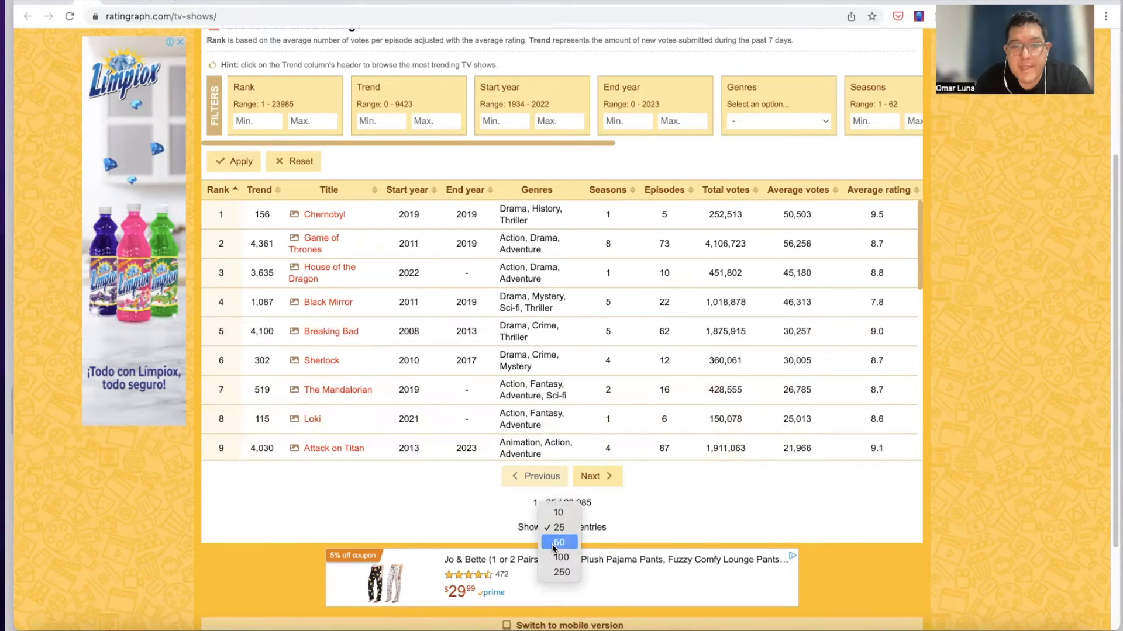
{"action": "left_click", "coordinate": [554, 546]}
{"action": "scroll", "coordinate": [573, 421], "scroll_direction": "down", "scroll_amount": 15}
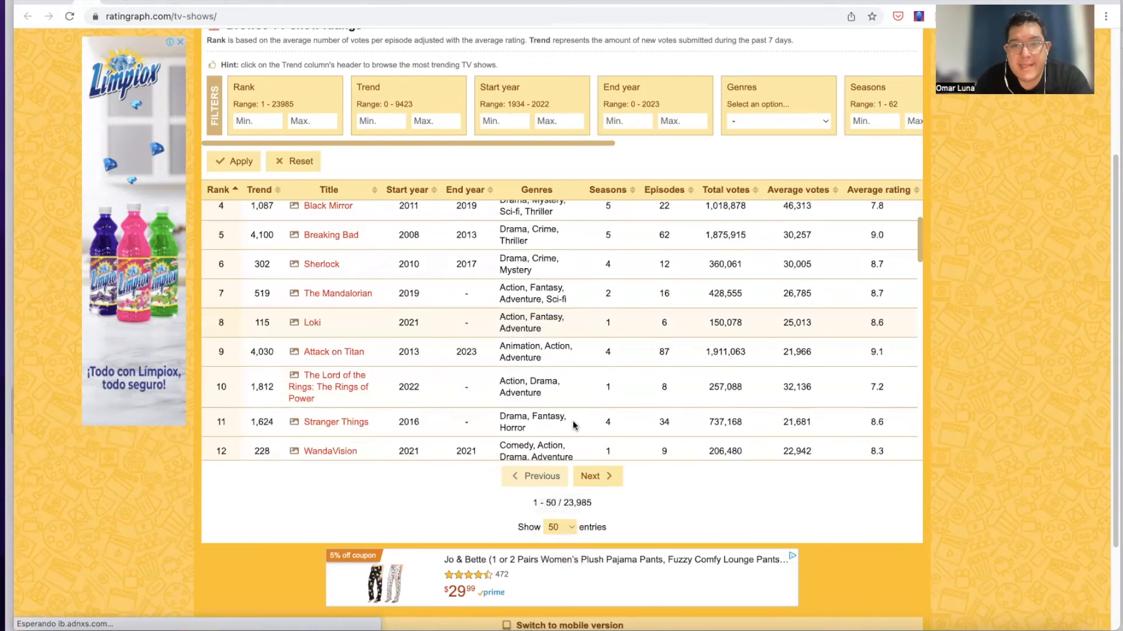
{"action": "scroll", "coordinate": [573, 421], "scroll_direction": "down", "scroll_amount": 4}
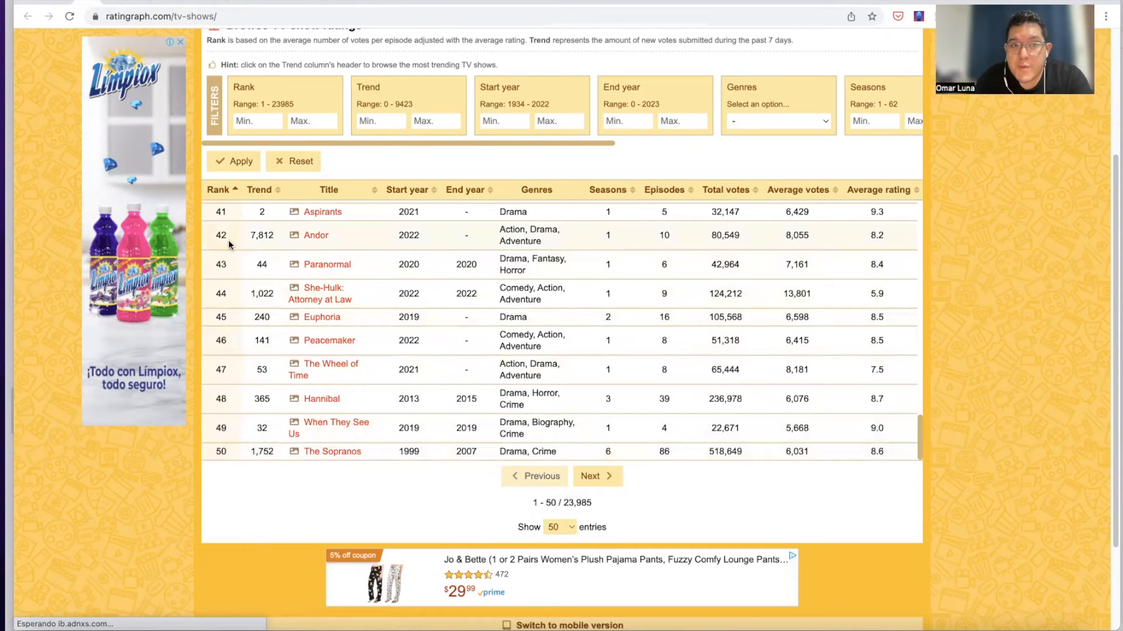
Select the Euphoria row in the ratings table and scrape similar rows with the Scraper extension.
{"action": "scroll", "coordinate": [341, 336], "scroll_direction": "up", "scroll_amount": 8}
{"action": "scroll", "coordinate": [341, 337], "scroll_direction": "up", "scroll_amount": 8}
{"action": "scroll", "coordinate": [333, 334], "scroll_direction": "down", "scroll_amount": 14}
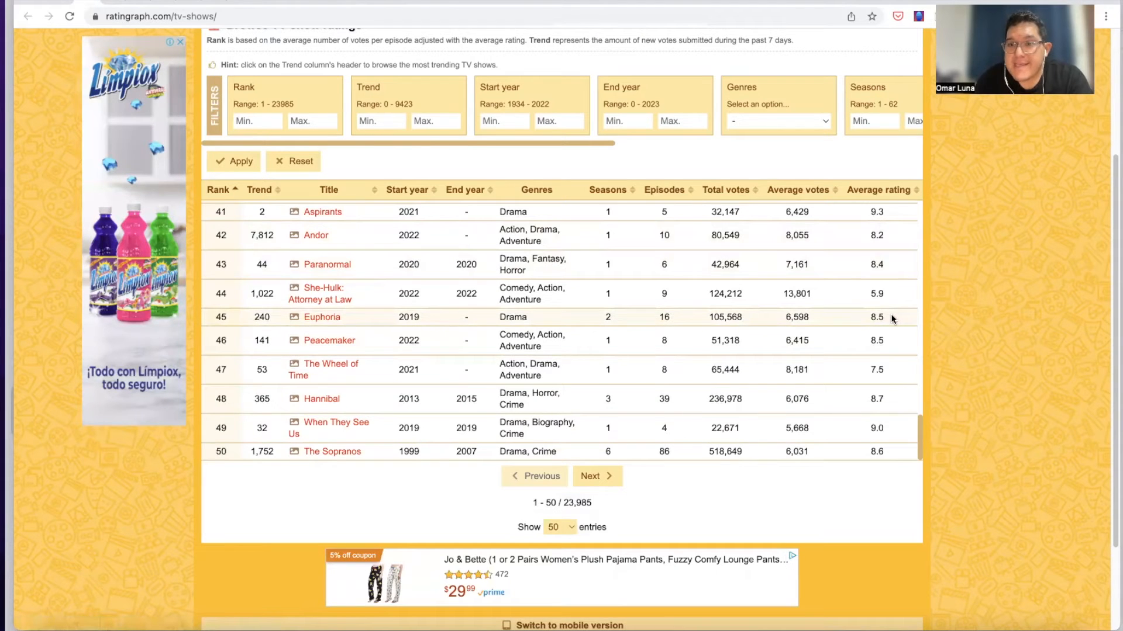
{"action": "left_click_drag", "start_coordinate": [892, 318], "coordinate": [211, 316]}
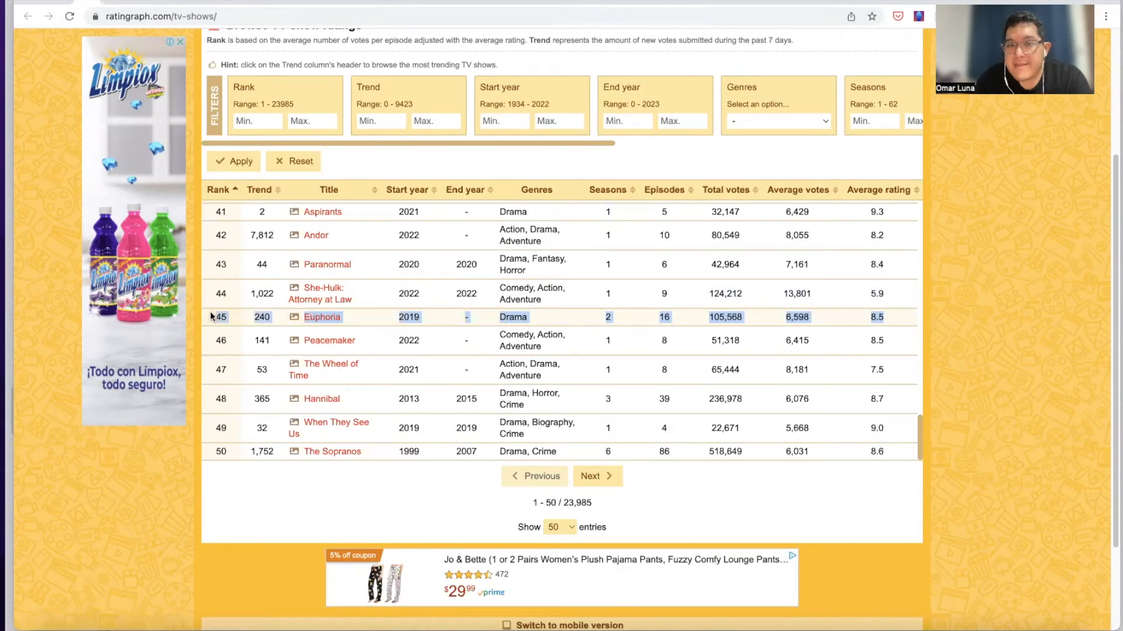
{"action": "left_click_drag", "start_coordinate": [212, 315], "coordinate": [206, 317]}
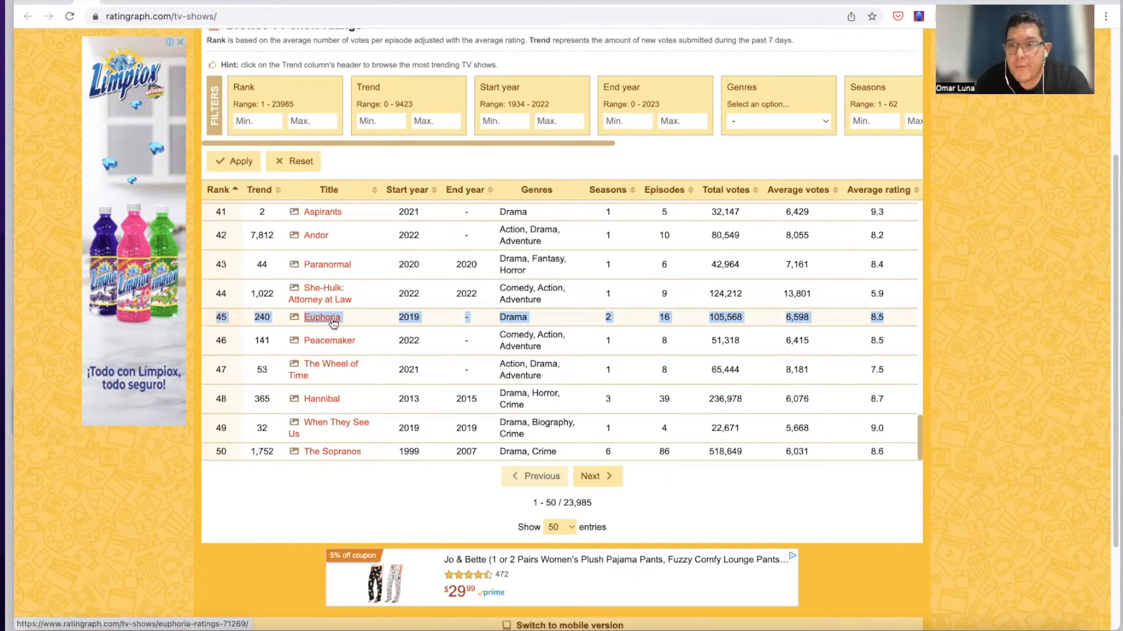
{"action": "right_click", "coordinate": [525, 317]}
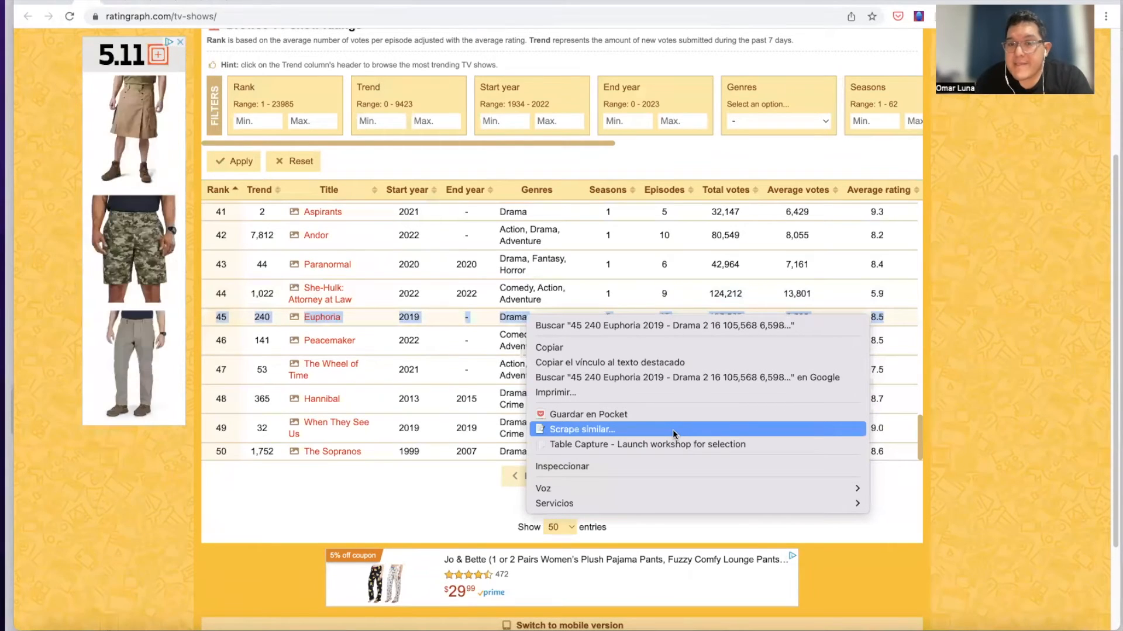
{"action": "left_click", "coordinate": [673, 429]}
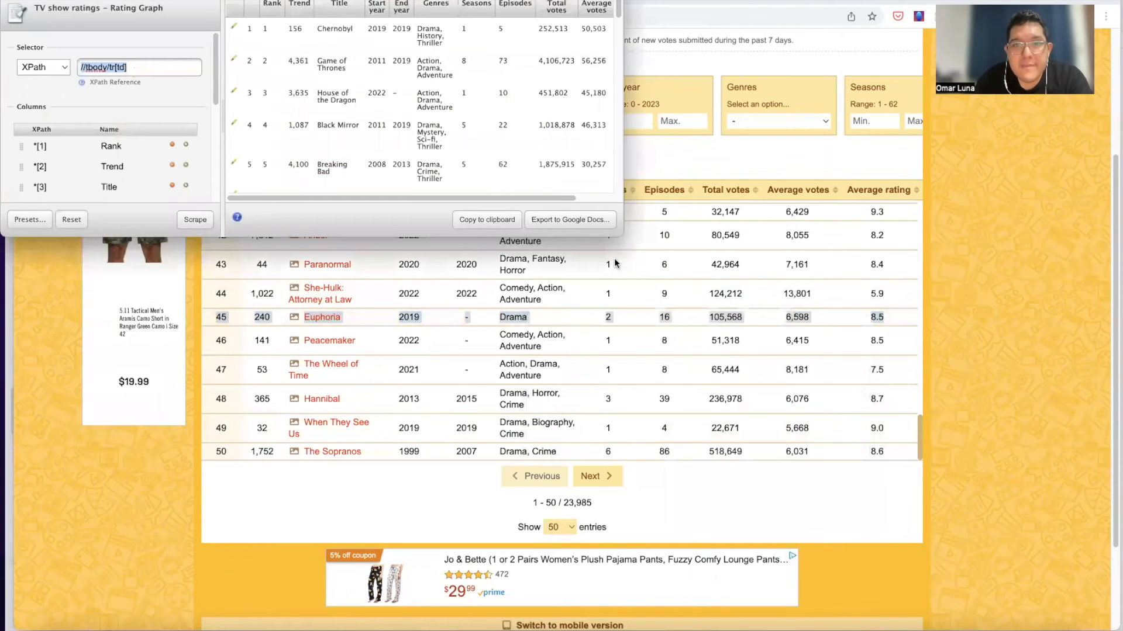
Enlarge the Scraper window, check the scraped TV show rows and copy them to the clipboard.
{"action": "left_click_drag", "start_coordinate": [623, 236], "coordinate": [1115, 615]}
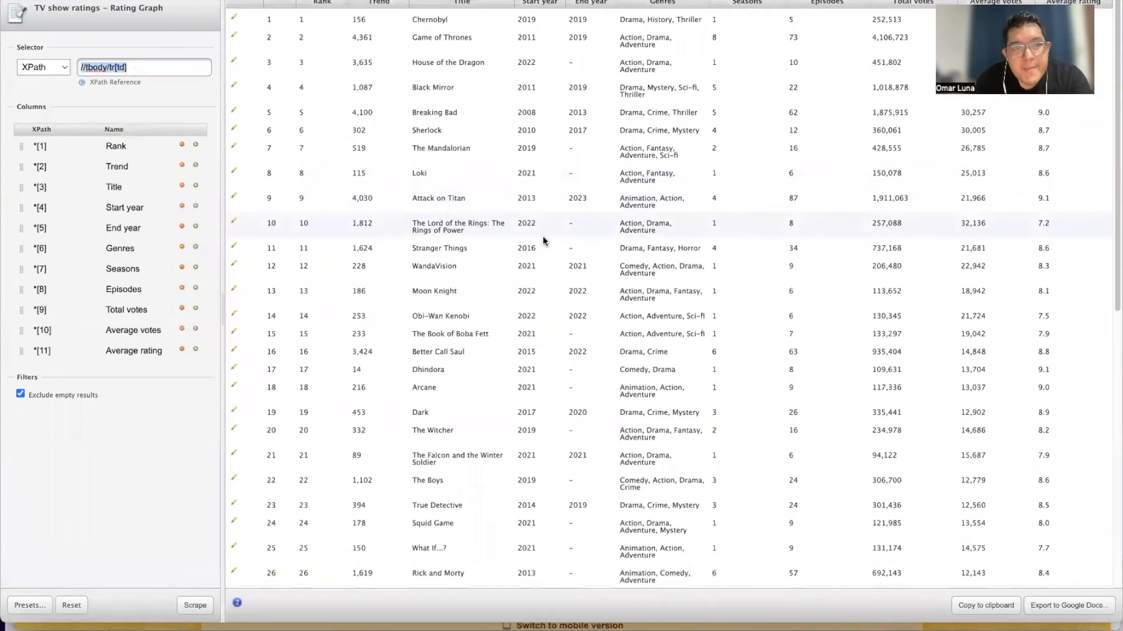
{"action": "scroll", "coordinate": [543, 238], "scroll_direction": "down", "scroll_amount": 4}
{"action": "scroll", "coordinate": [544, 240], "scroll_direction": "down", "scroll_amount": 10}
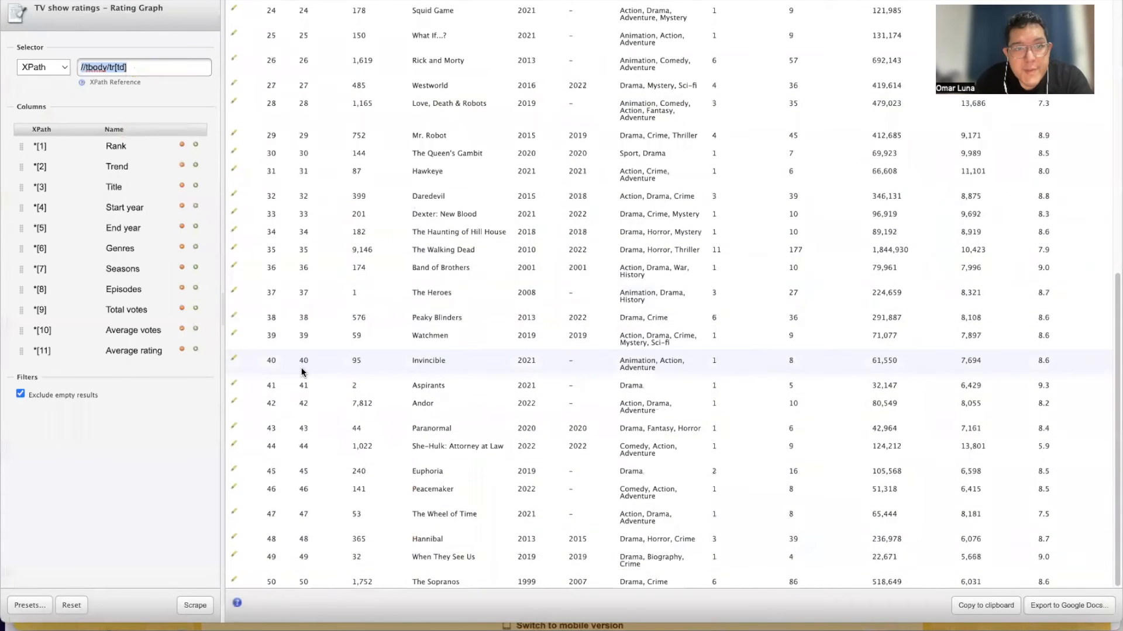
{"action": "scroll", "coordinate": [302, 370], "scroll_direction": "up", "scroll_amount": 7}
{"action": "scroll", "coordinate": [302, 372], "scroll_direction": "up", "scroll_amount": 5}
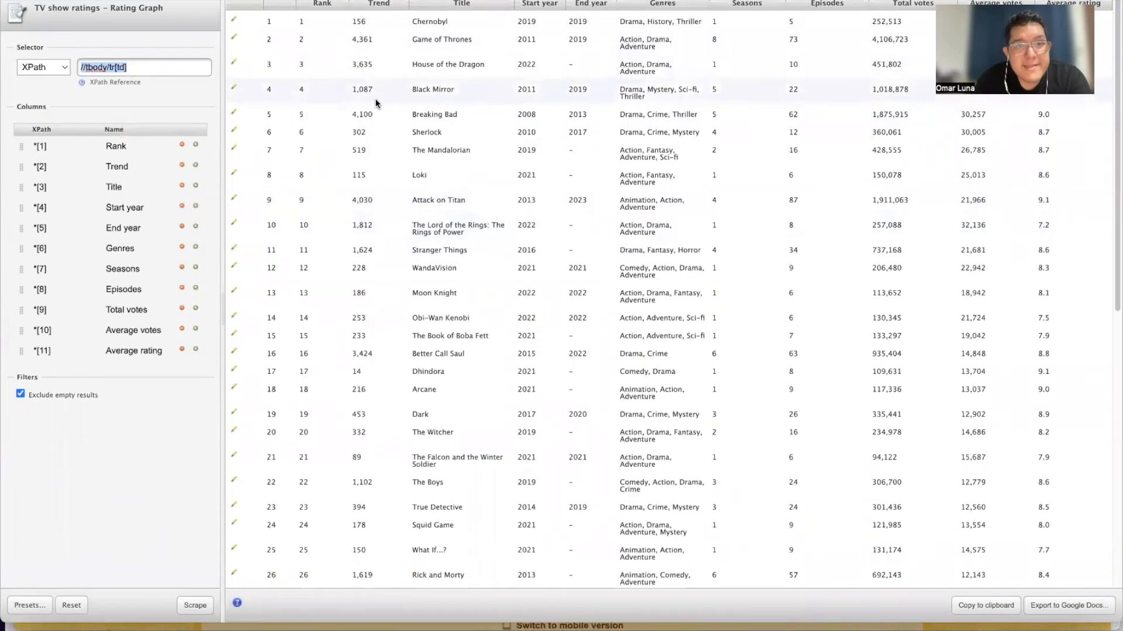
{"action": "scroll", "coordinate": [366, 300], "scroll_direction": "down", "scroll_amount": 12}
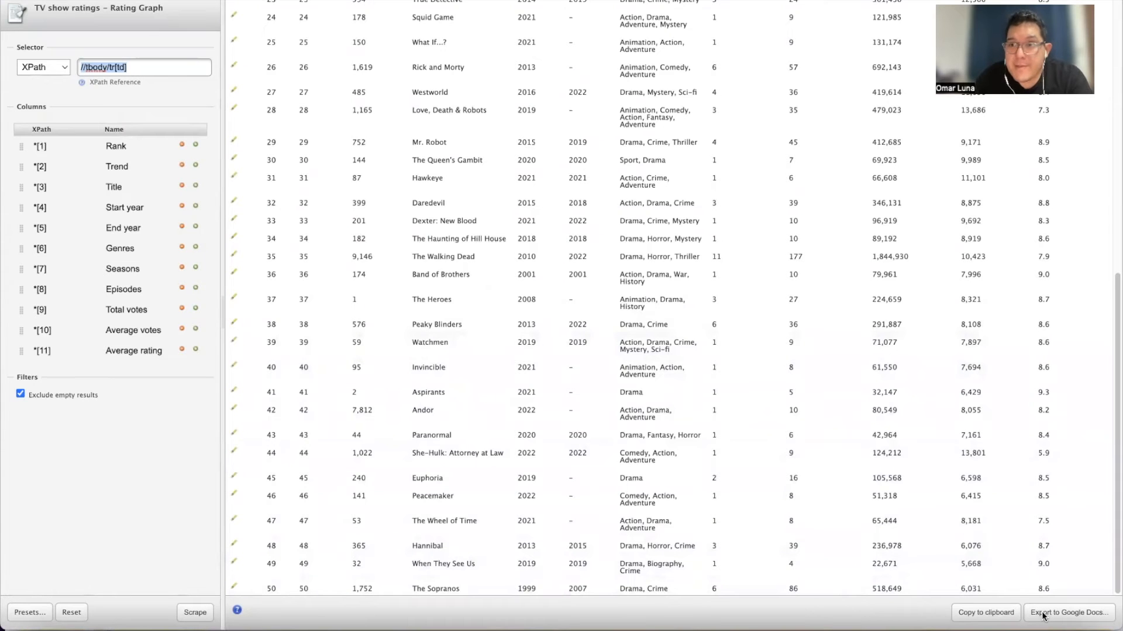
{"action": "left_click", "coordinate": [992, 614]}
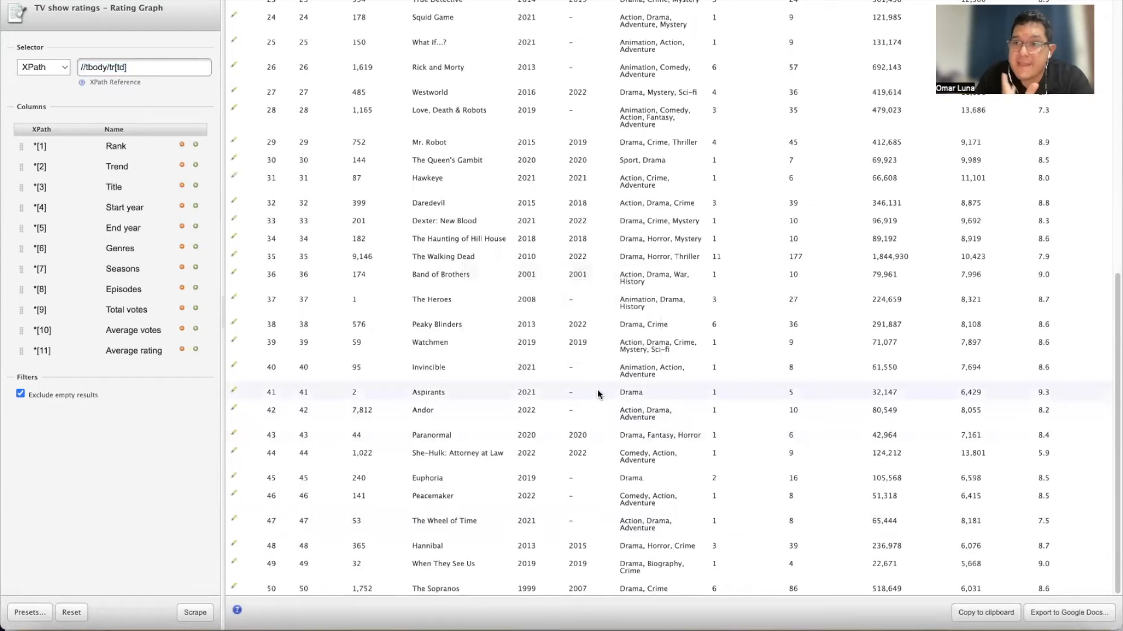
{"action": "left_click", "coordinate": [993, 614]}
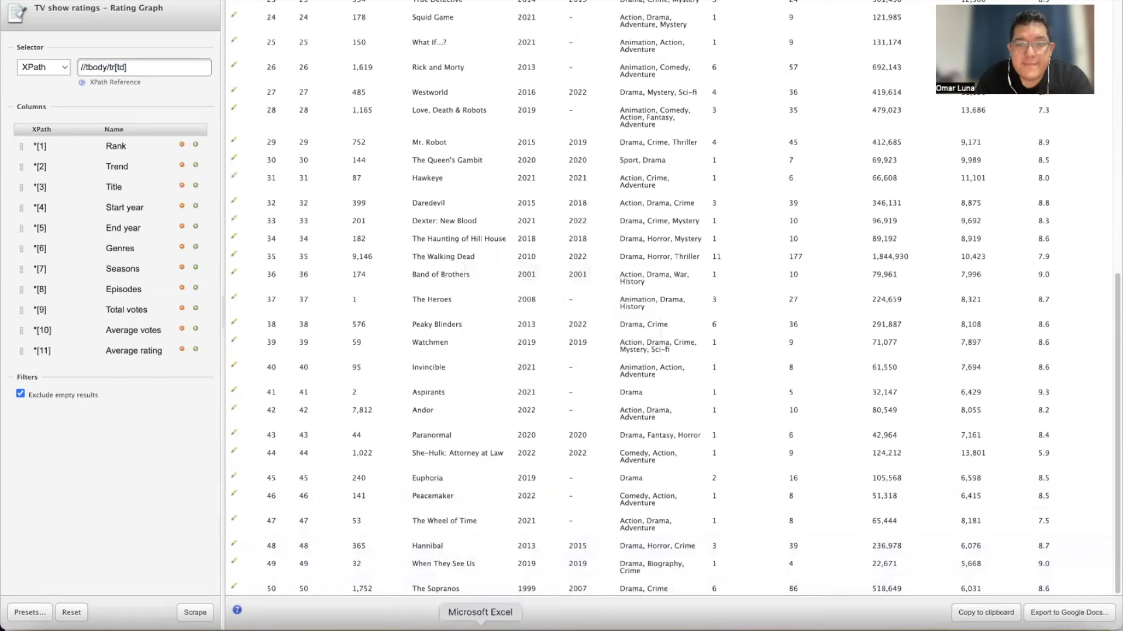
Create a blank workbook in Microsoft Excel, enlarge its window and paste the scraped table at cell A1.
{"action": "left_click", "coordinate": [480, 628]}
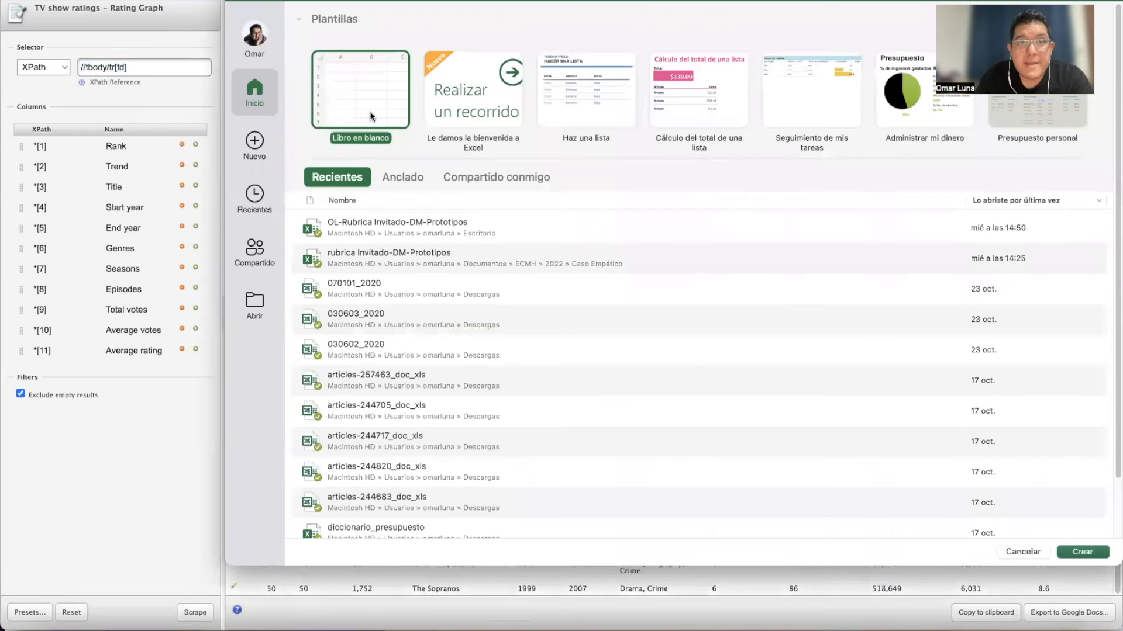
{"action": "double_click", "coordinate": [370, 88]}
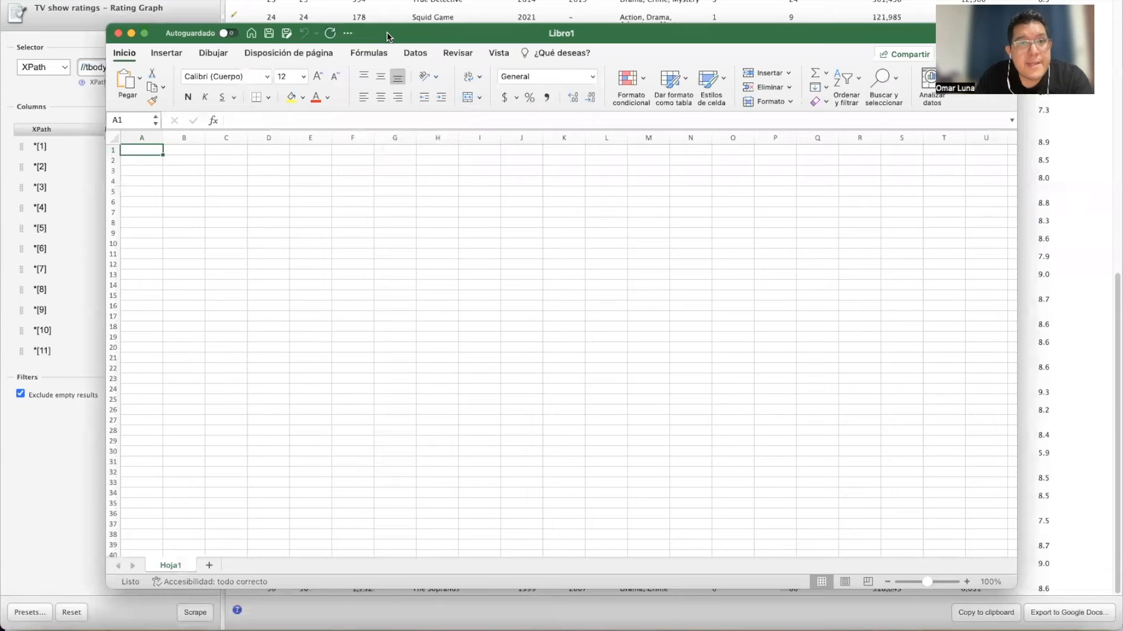
{"action": "left_click_drag", "start_coordinate": [386, 36], "coordinate": [281, 0]}
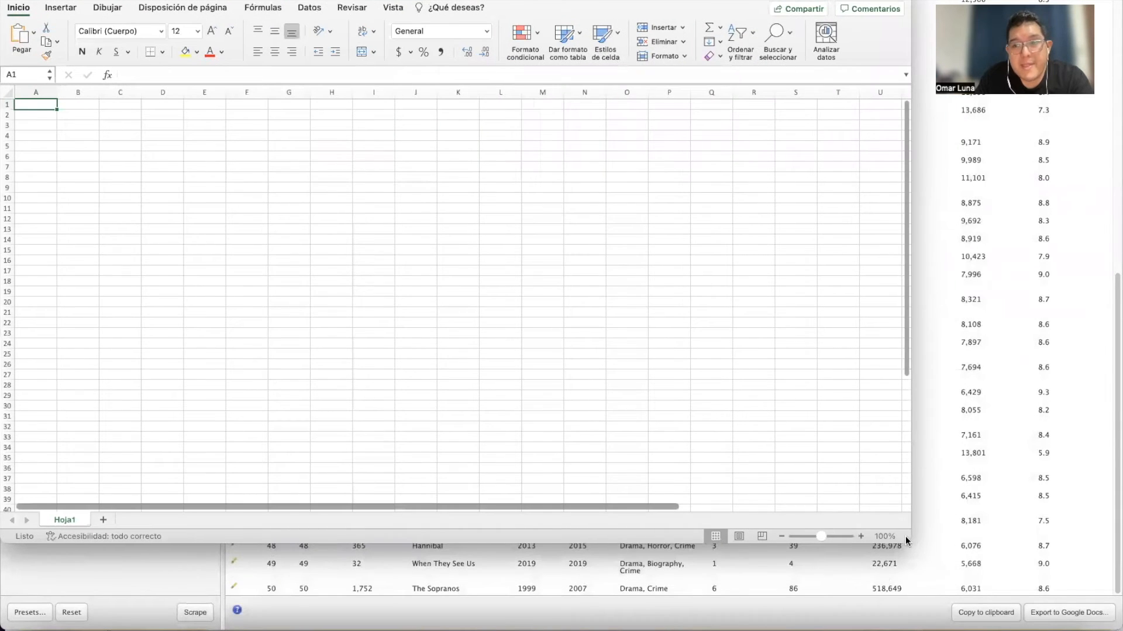
{"action": "left_click_drag", "start_coordinate": [909, 542], "coordinate": [1121, 629]}
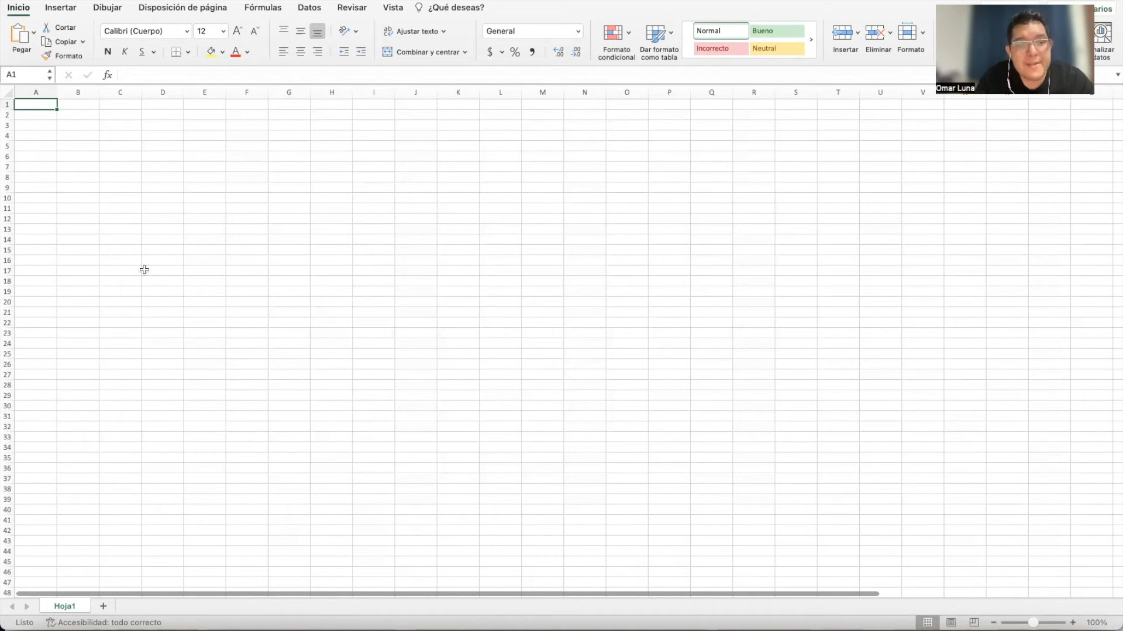
{"action": "key", "text": "super+v"}
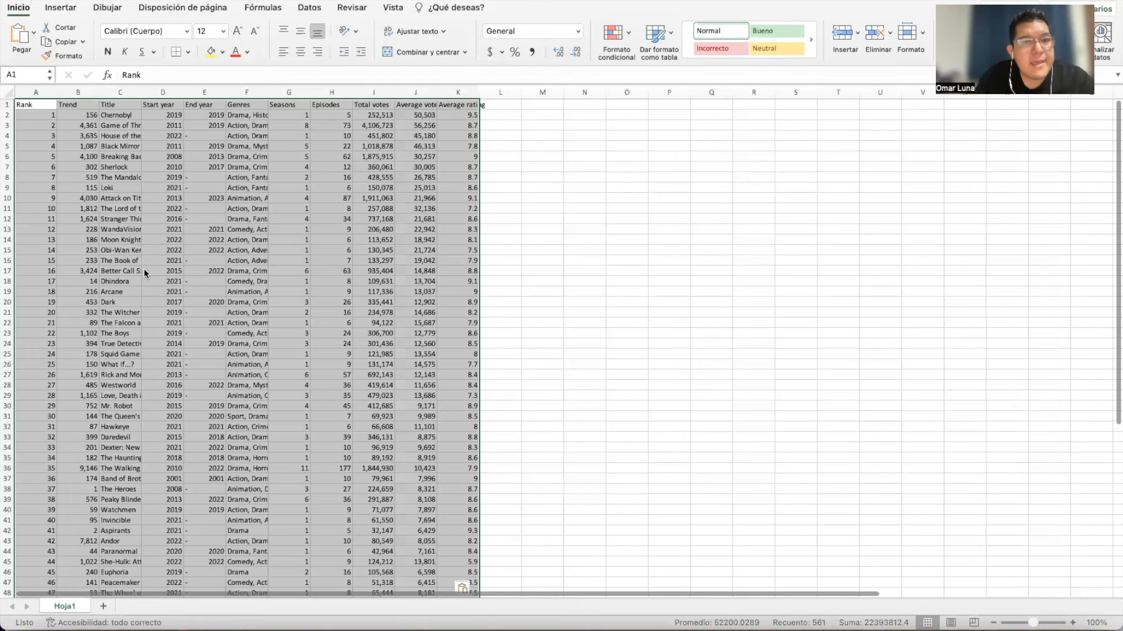
{"action": "left_click", "coordinate": [144, 270]}
{"action": "scroll", "coordinate": [165, 282], "scroll_direction": "down", "scroll_amount": 3}
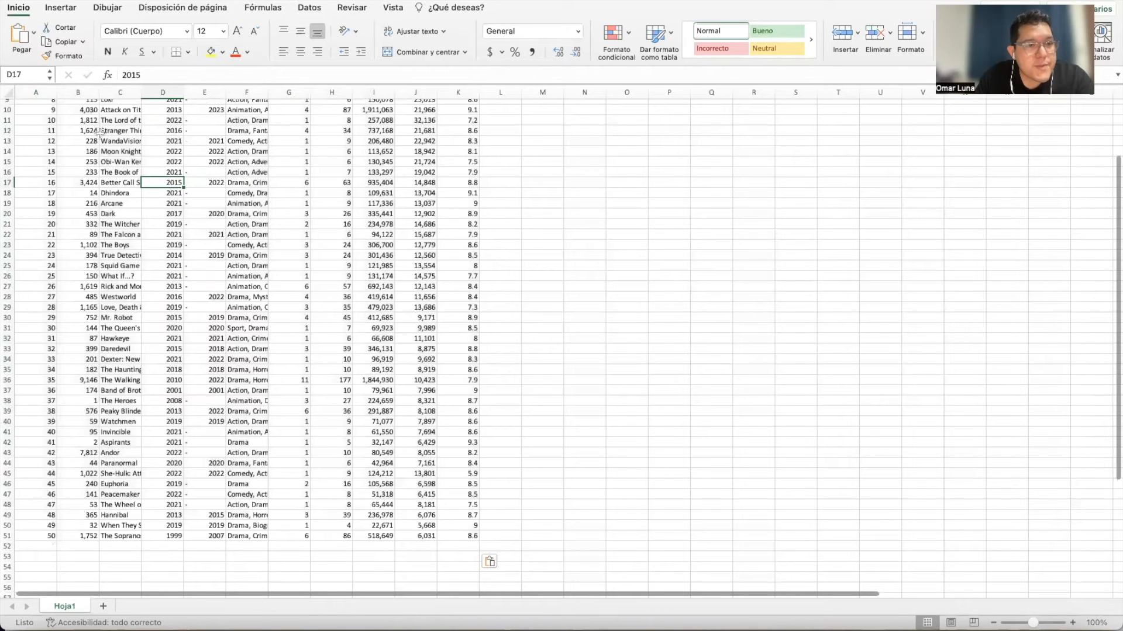
Fit the Title, Trend, Genres, End year, Start year, Average votes and Average rating columns to their contents.
{"action": "double_click", "coordinate": [139, 90]}
{"action": "scroll", "coordinate": [210, 240], "scroll_direction": "up", "scroll_amount": 3}
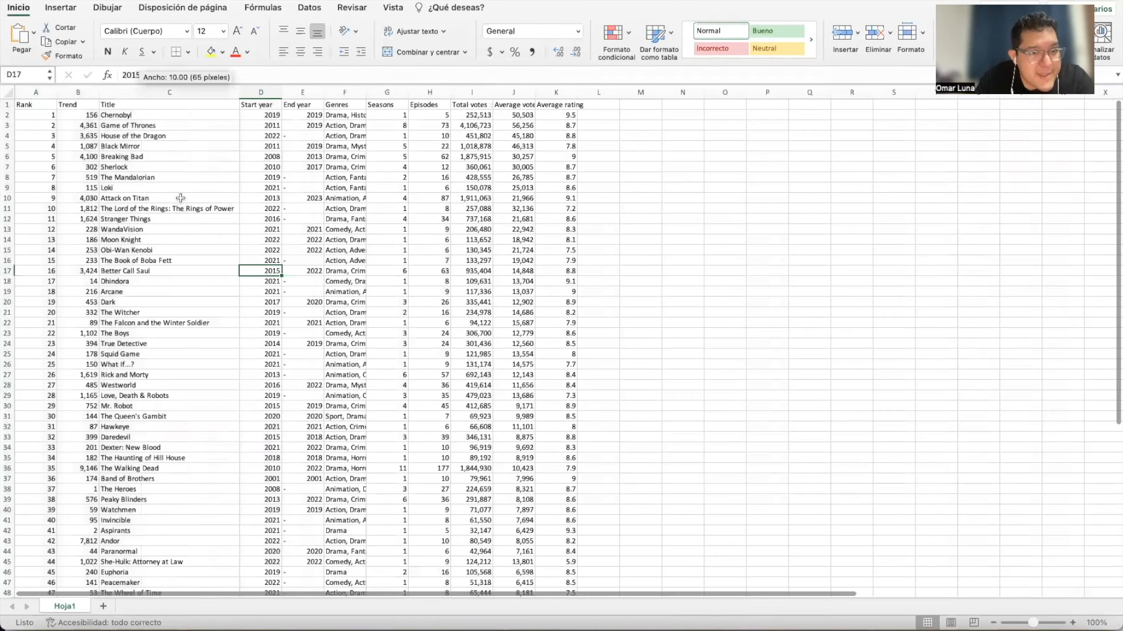
{"action": "double_click", "coordinate": [99, 90]}
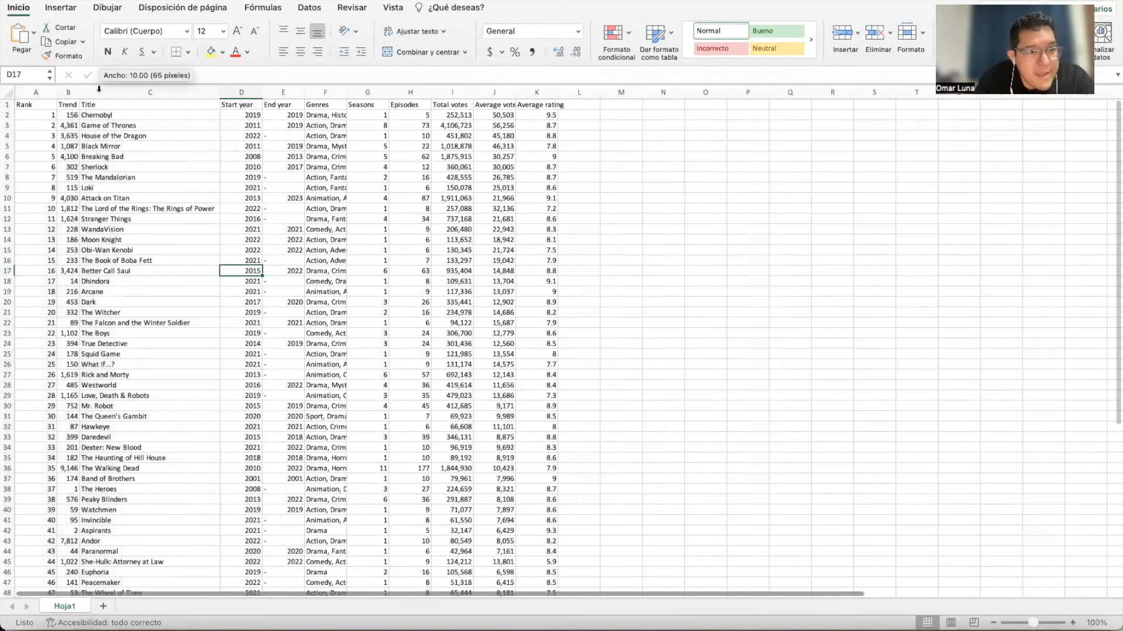
{"action": "double_click", "coordinate": [346, 91]}
{"action": "double_click", "coordinate": [303, 91]}
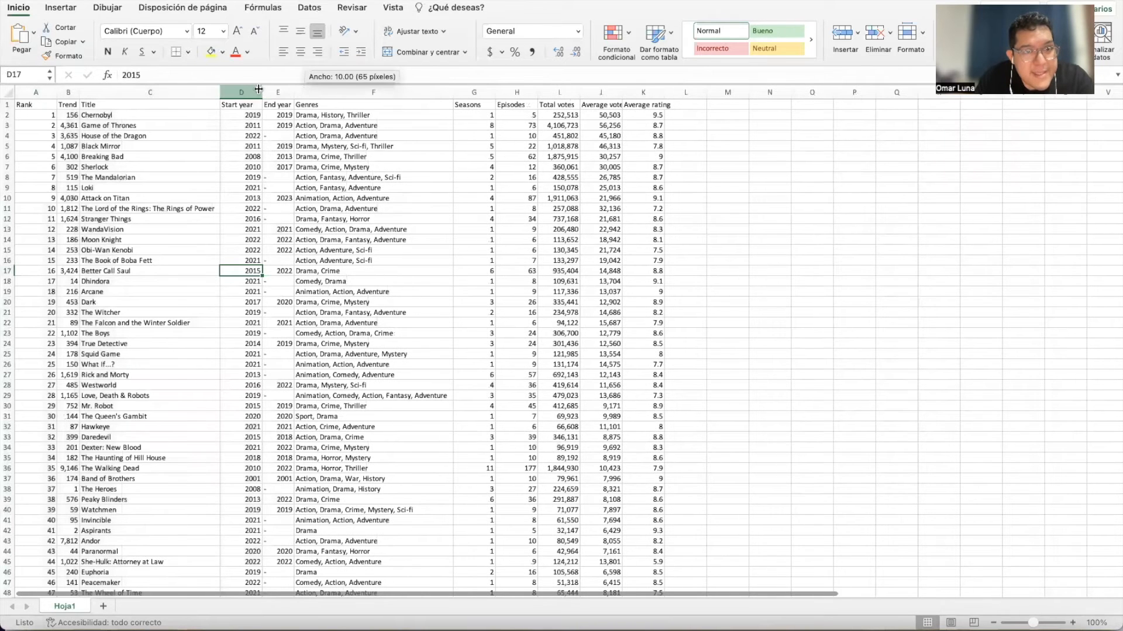
{"action": "double_click", "coordinate": [263, 92]}
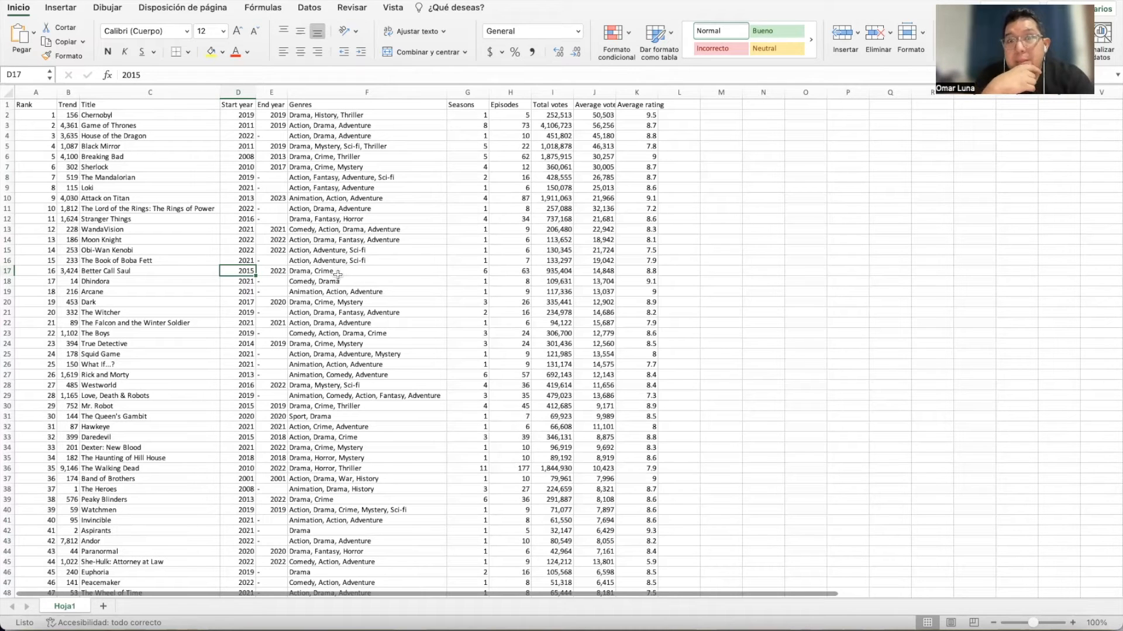
{"action": "left_click_drag", "start_coordinate": [658, 92], "coordinate": [626, 90]}
Review the pasted TV show table down to its last row, highlighting the range C11:K51.
{"action": "left_click", "coordinate": [297, 166]}
{"action": "scroll", "coordinate": [307, 199], "scroll_direction": "down", "scroll_amount": 1}
{"action": "scroll", "coordinate": [307, 199], "scroll_direction": "down", "scroll_amount": 5}
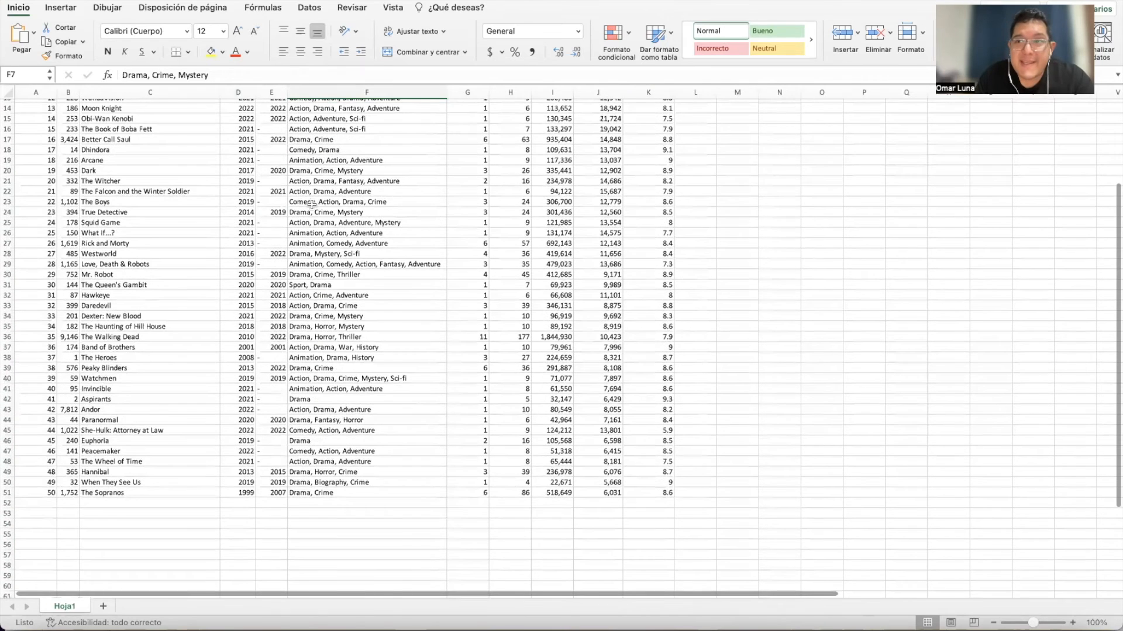
{"action": "scroll", "coordinate": [312, 204], "scroll_direction": "up", "scroll_amount": 5}
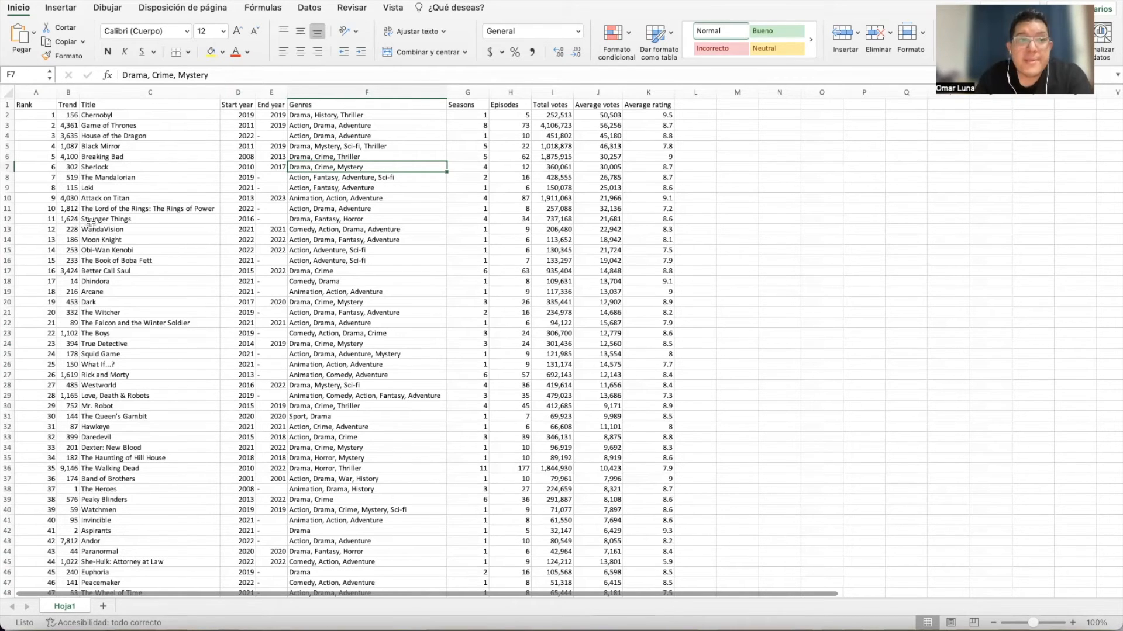
{"action": "scroll", "coordinate": [190, 290], "scroll_direction": "down", "scroll_amount": 3}
{"action": "left_click_drag", "start_coordinate": [89, 142], "coordinate": [669, 557]}
{"action": "scroll", "coordinate": [422, 331], "scroll_direction": "up", "scroll_amount": 3}
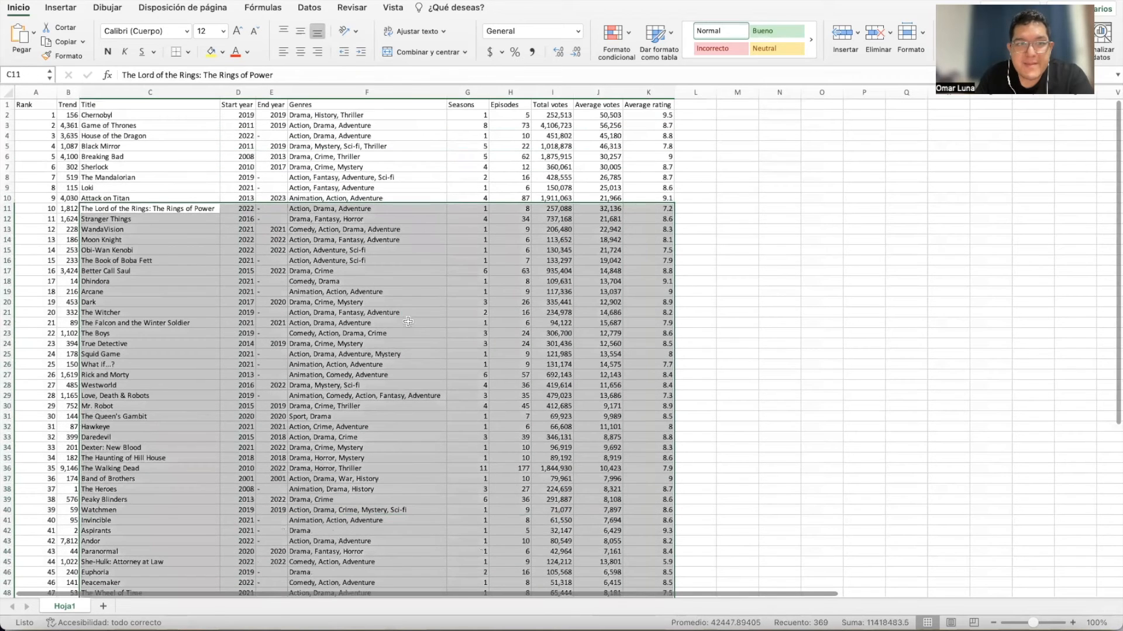
{"action": "left_click", "coordinate": [66, 106]}
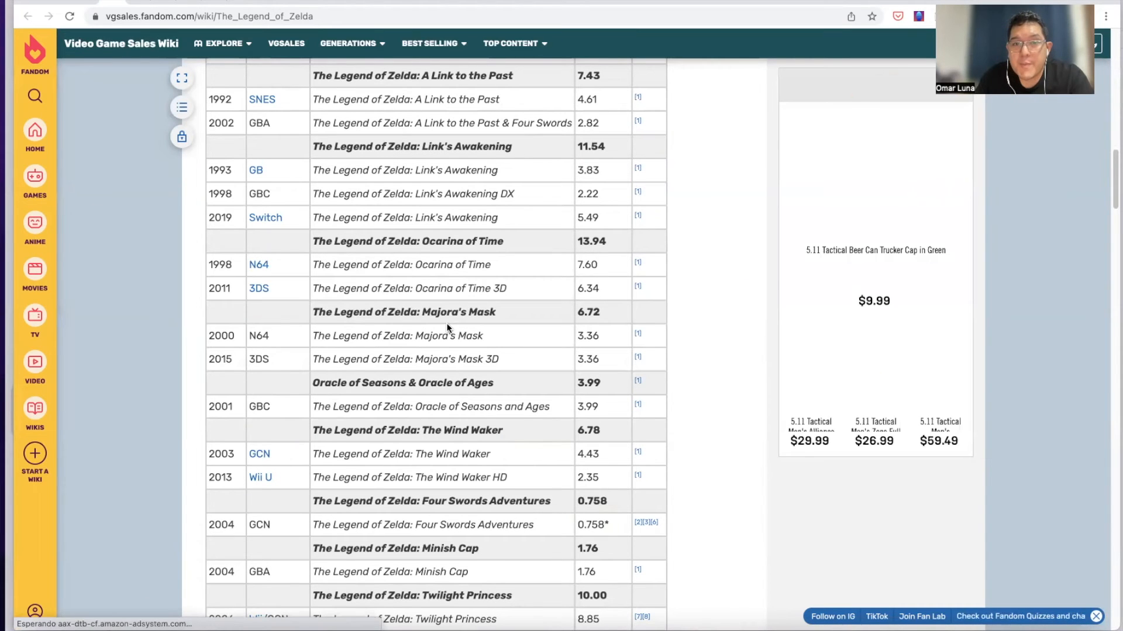
{"action": "left_click_drag", "start_coordinate": [602, 339], "coordinate": [211, 338]}
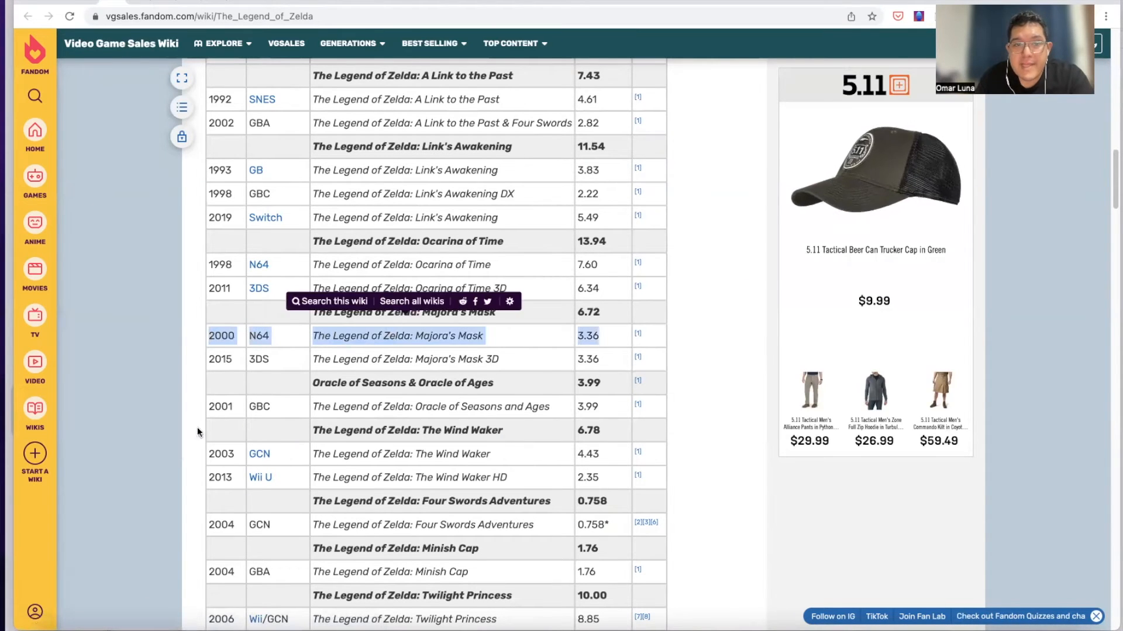
{"action": "right_click", "coordinate": [400, 338]}
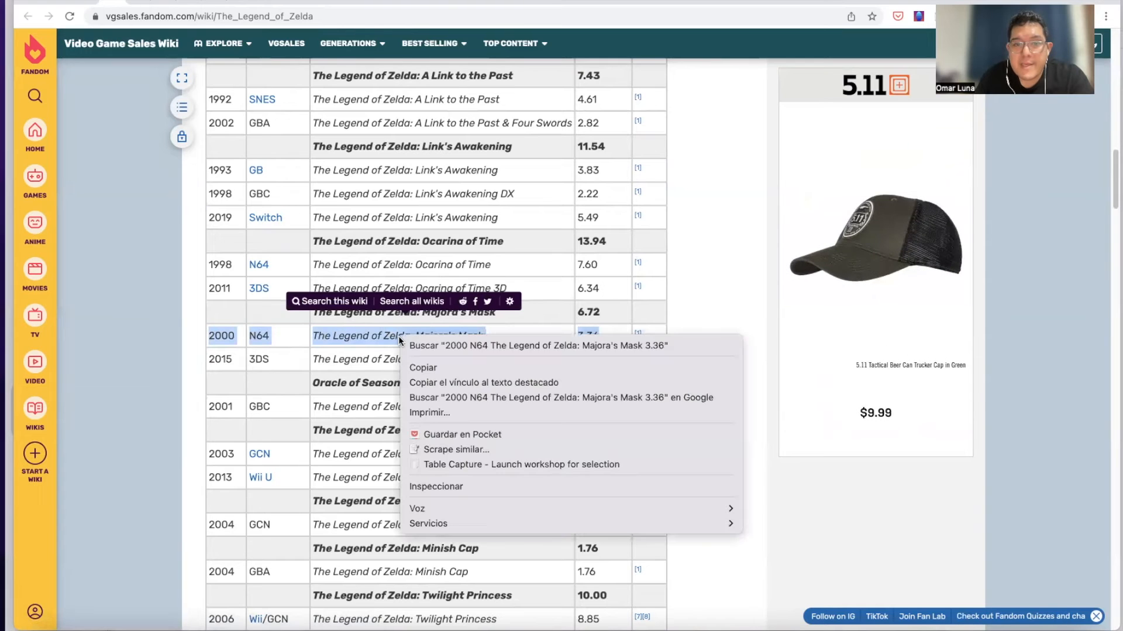
{"action": "left_click", "coordinate": [471, 464]}
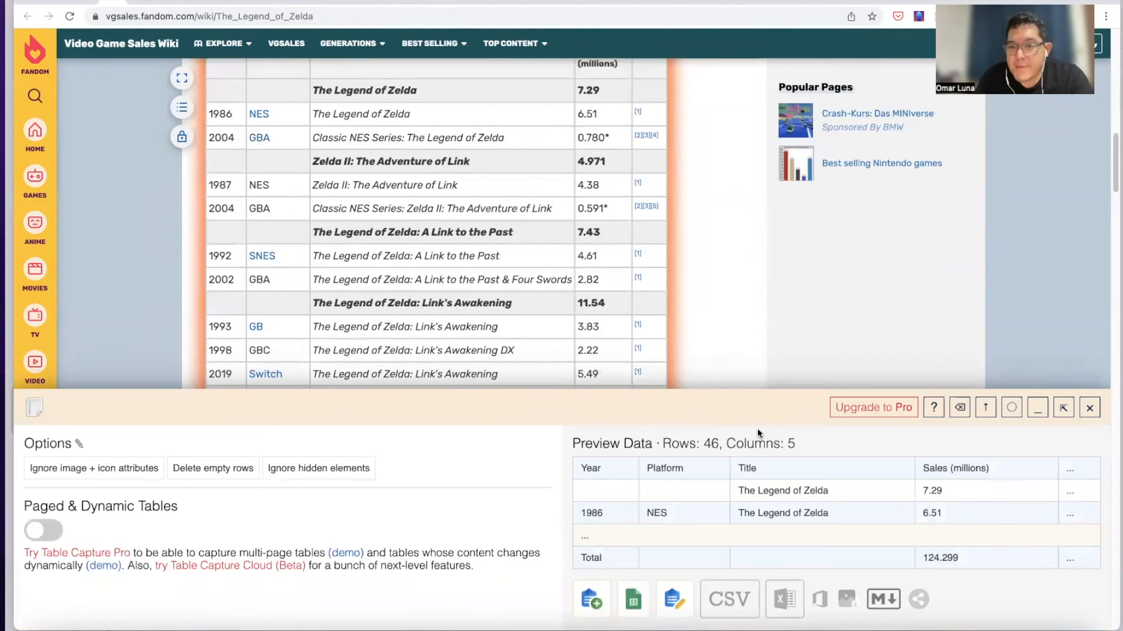
{"action": "left_click", "coordinate": [1088, 409]}
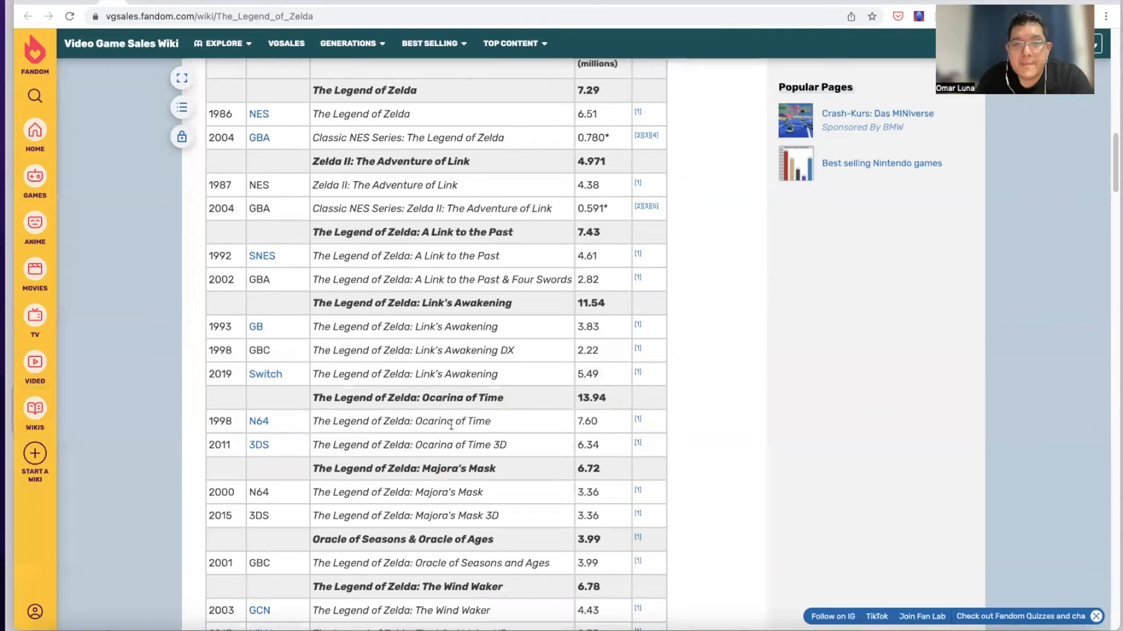
Select the 2000 N64 Majora's Mask row of the Zelda sales table and launch the Table Capture workshop for that selection.
{"action": "scroll", "coordinate": [444, 430], "scroll_direction": "down", "scroll_amount": 2}
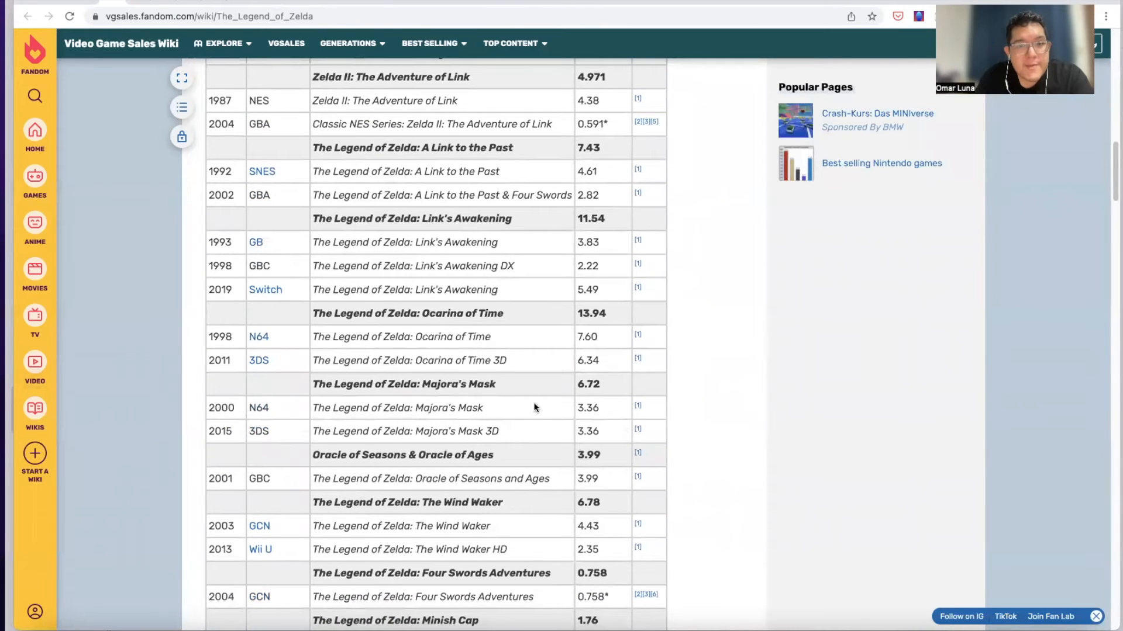
{"action": "left_click_drag", "start_coordinate": [601, 410], "coordinate": [205, 406]}
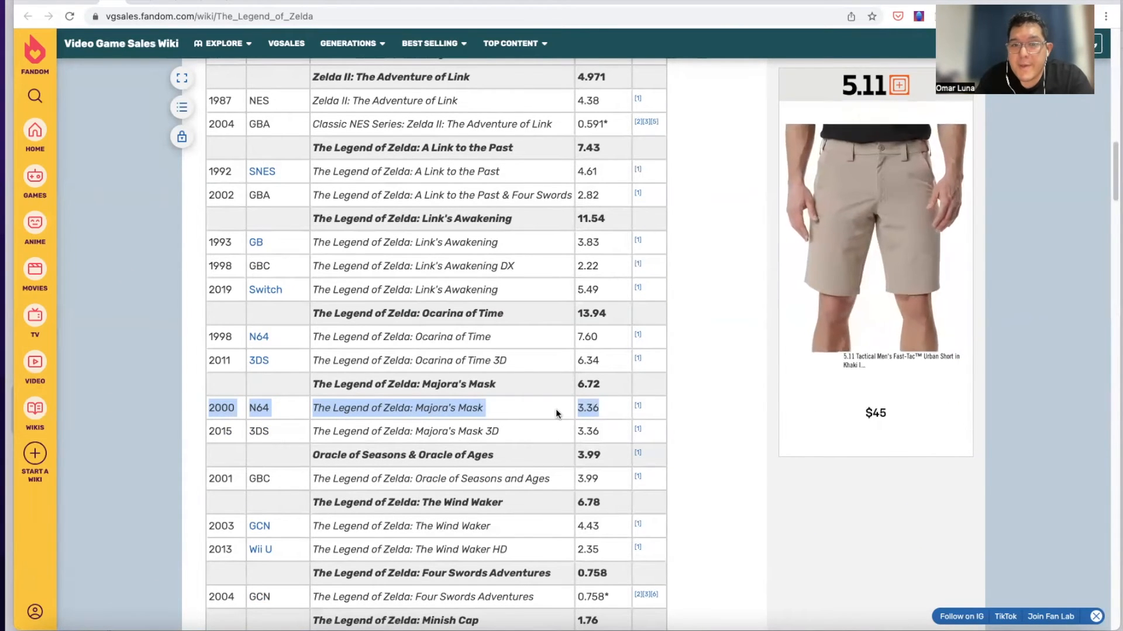
{"action": "right_click", "coordinate": [537, 405]}
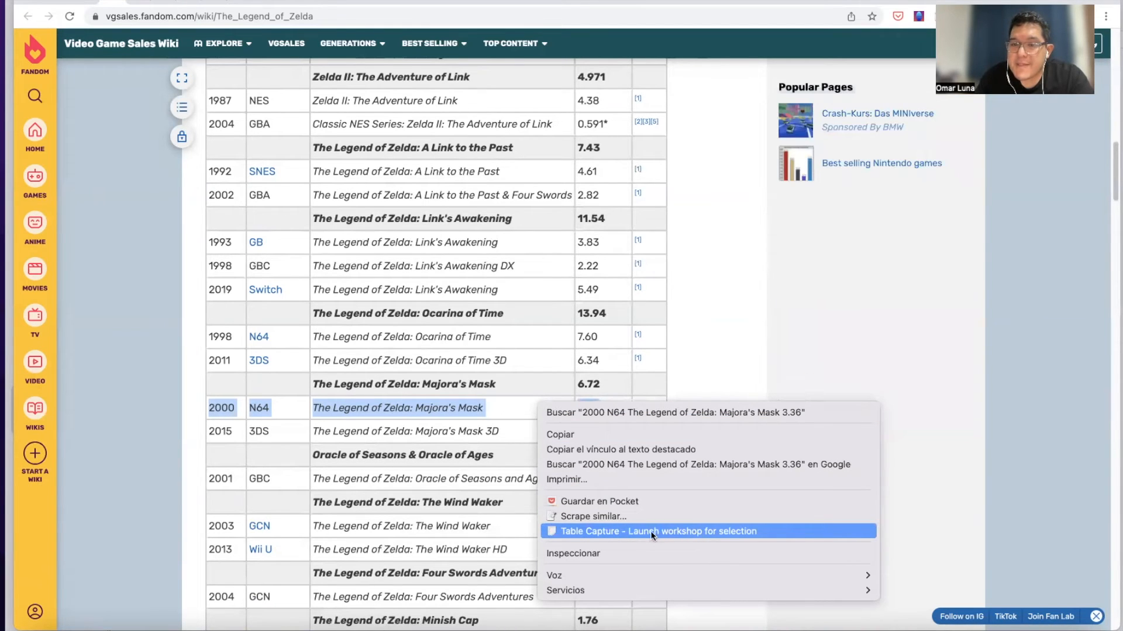
{"action": "left_click", "coordinate": [735, 532]}
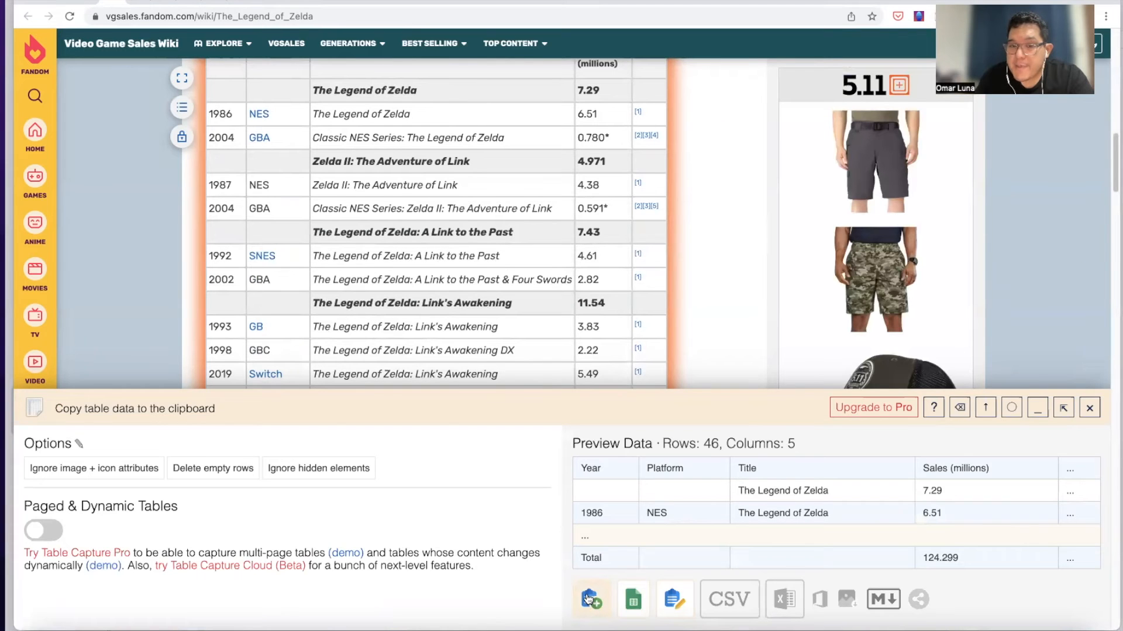
Copy the captured Zelda sales table to the clipboard, send it to a new Google Sheets spreadsheet and paste it at cell A1.
{"action": "left_click", "coordinate": [589, 597]}
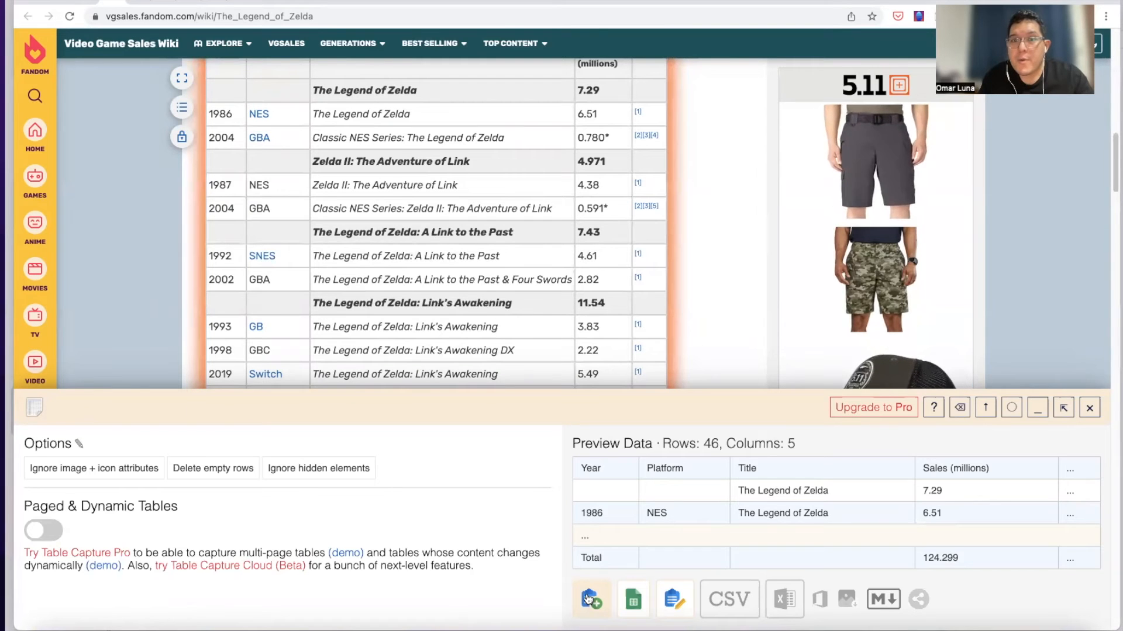
{"action": "left_click", "coordinate": [589, 598]}
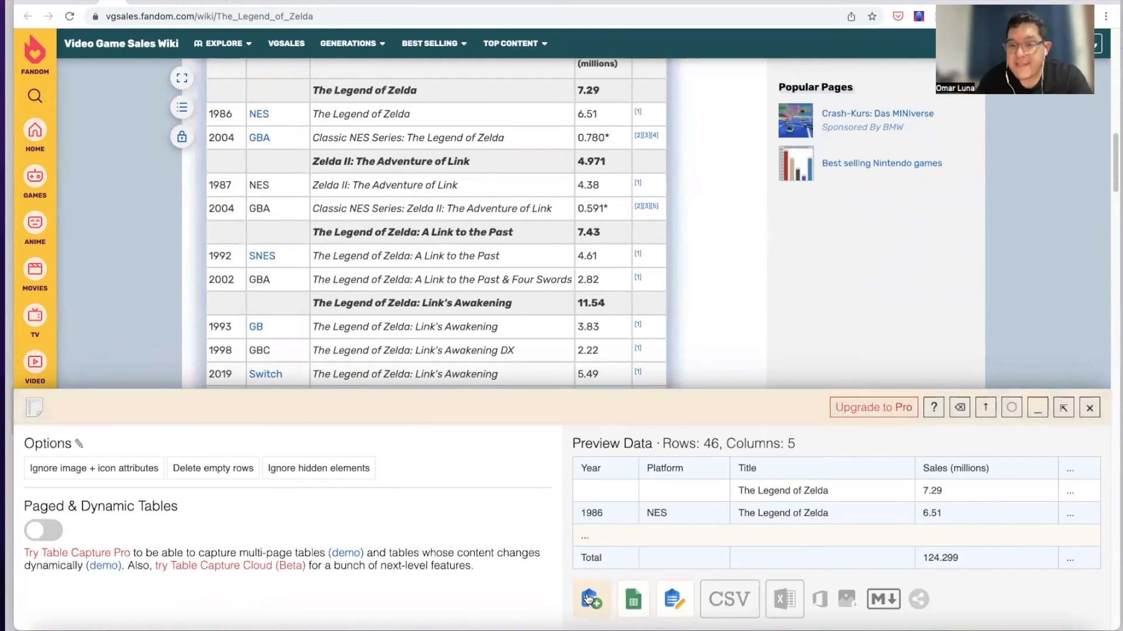
{"action": "left_click", "coordinate": [638, 602]}
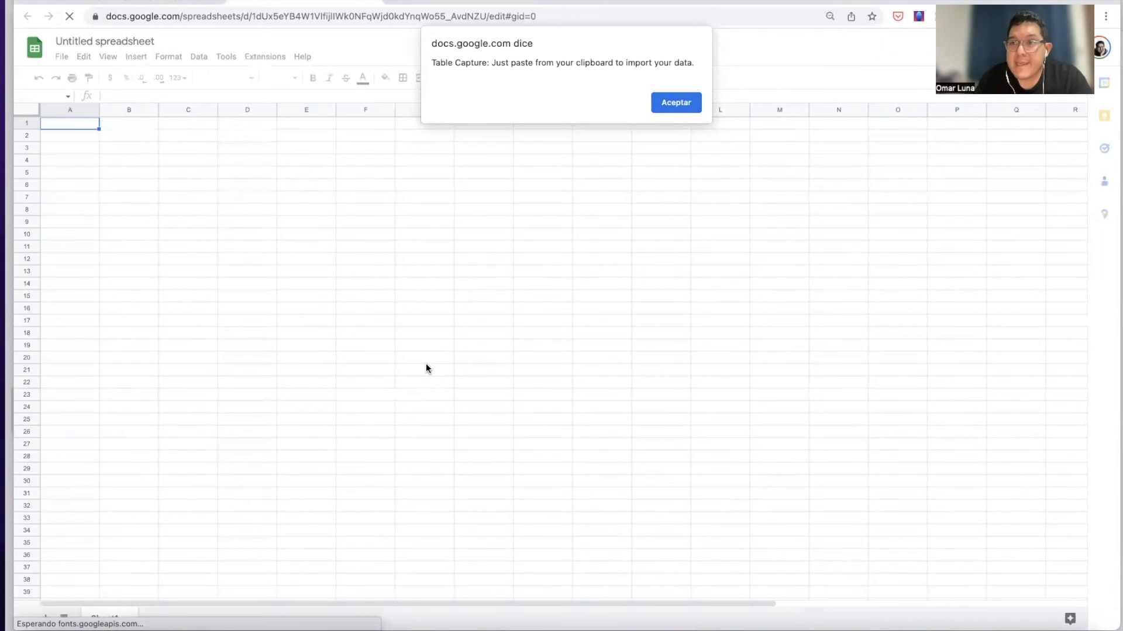
{"action": "left_click", "coordinate": [672, 102]}
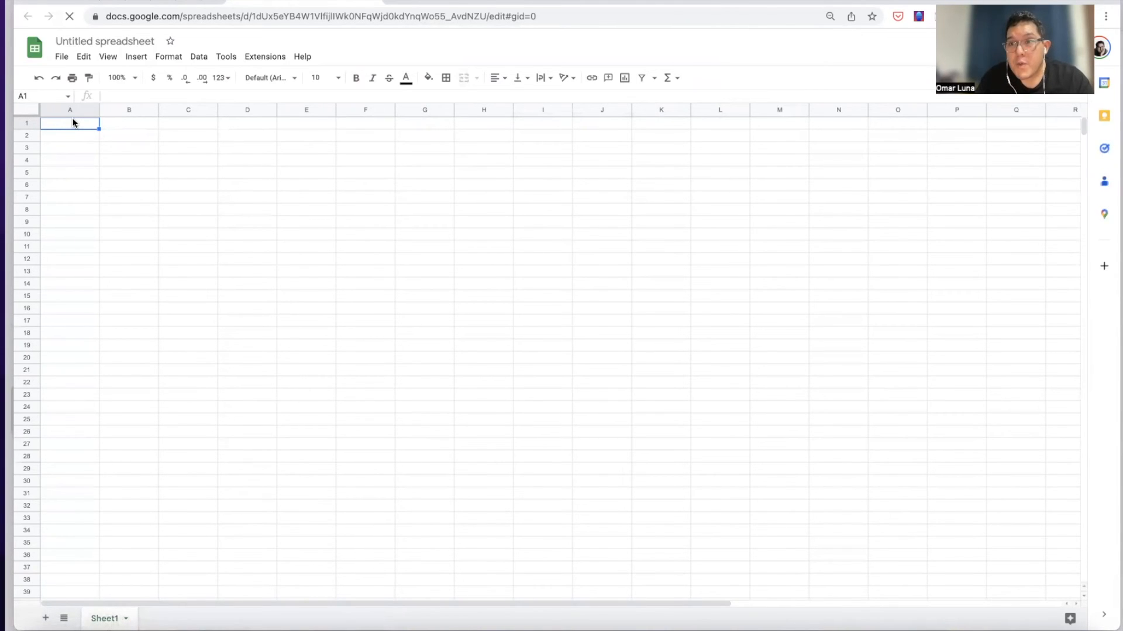
{"action": "key", "text": "super+v"}
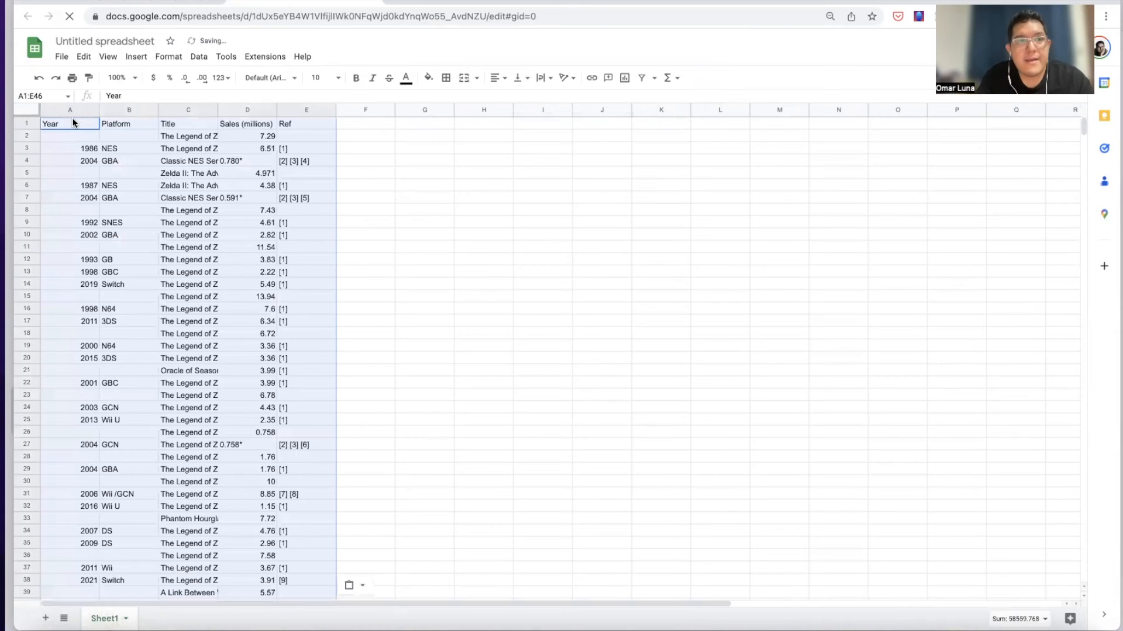
Check the pasted Zelda sales rows down to the Total row, including the total sales cell D46 and cell D27.
{"action": "left_click", "coordinate": [109, 237]}
{"action": "scroll", "coordinate": [105, 293], "scroll_direction": "down", "scroll_amount": 5}
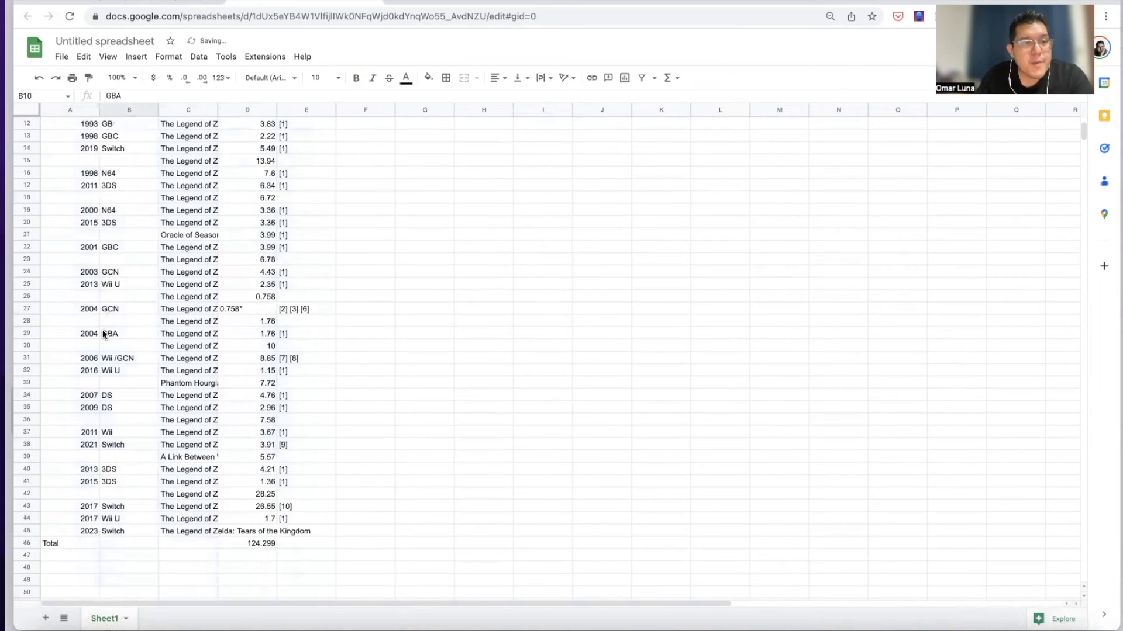
{"action": "left_click", "coordinate": [79, 497]}
{"action": "left_click", "coordinate": [253, 494]}
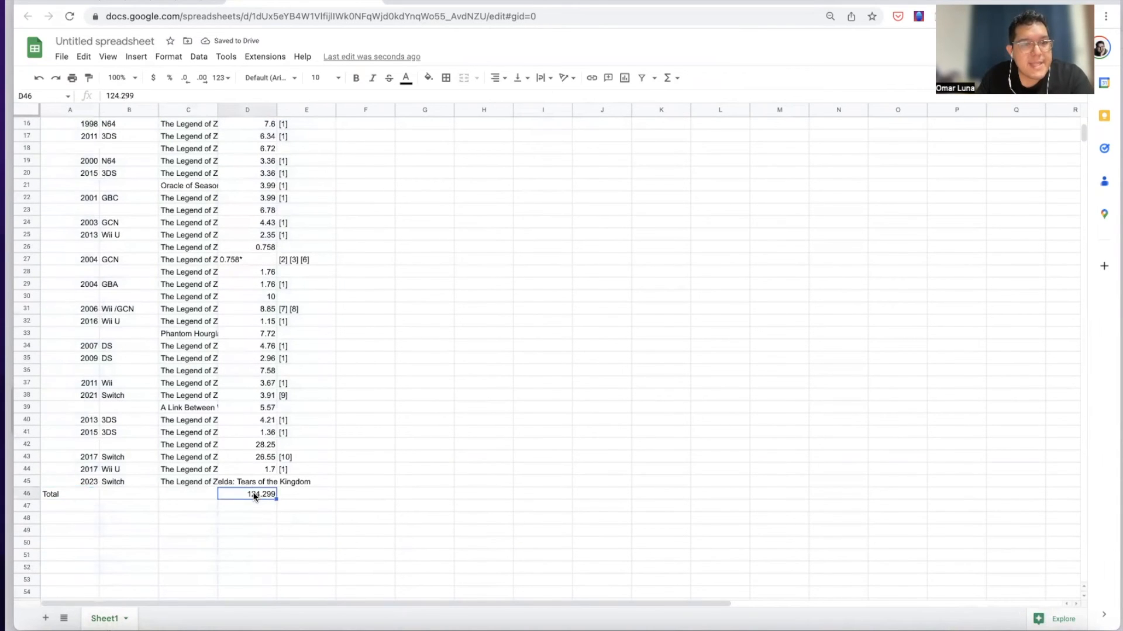
{"action": "scroll", "coordinate": [253, 492], "scroll_direction": "up", "scroll_amount": 5}
{"action": "left_click", "coordinate": [230, 444]}
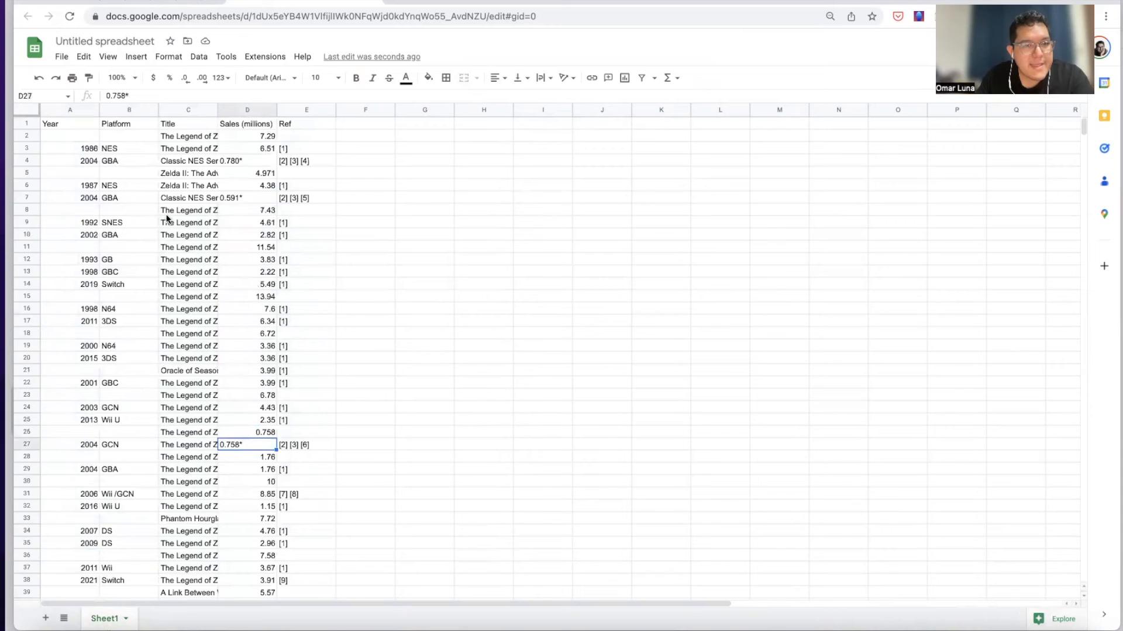
Fit the Title, Platform and Sales (millions) columns to their contents.
{"action": "double_click", "coordinate": [216, 108]}
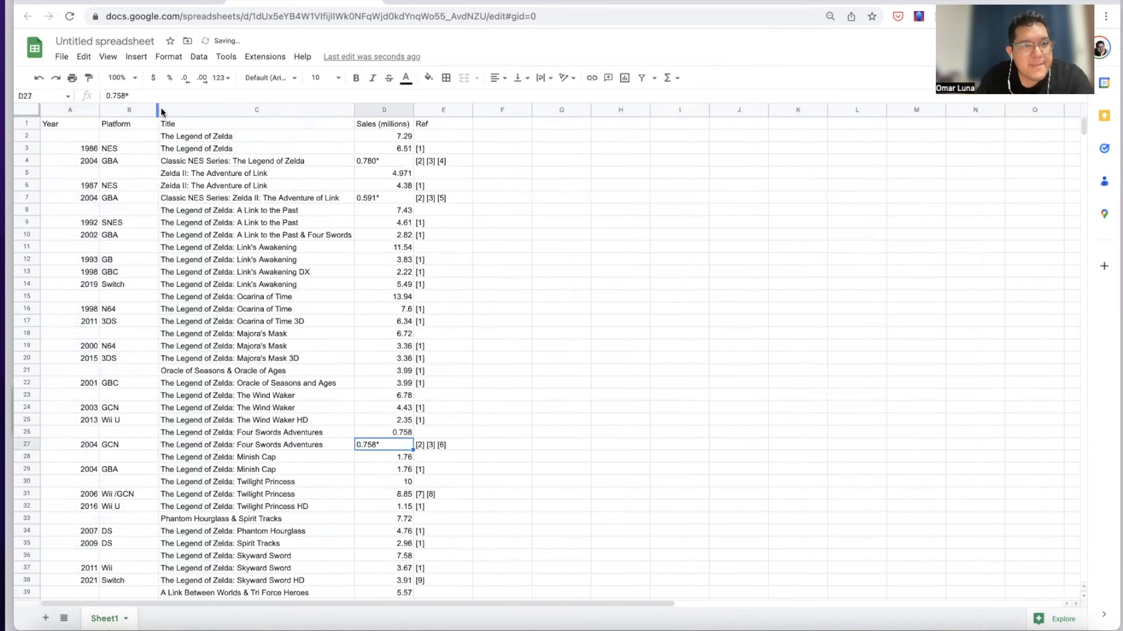
{"action": "double_click", "coordinate": [158, 109]}
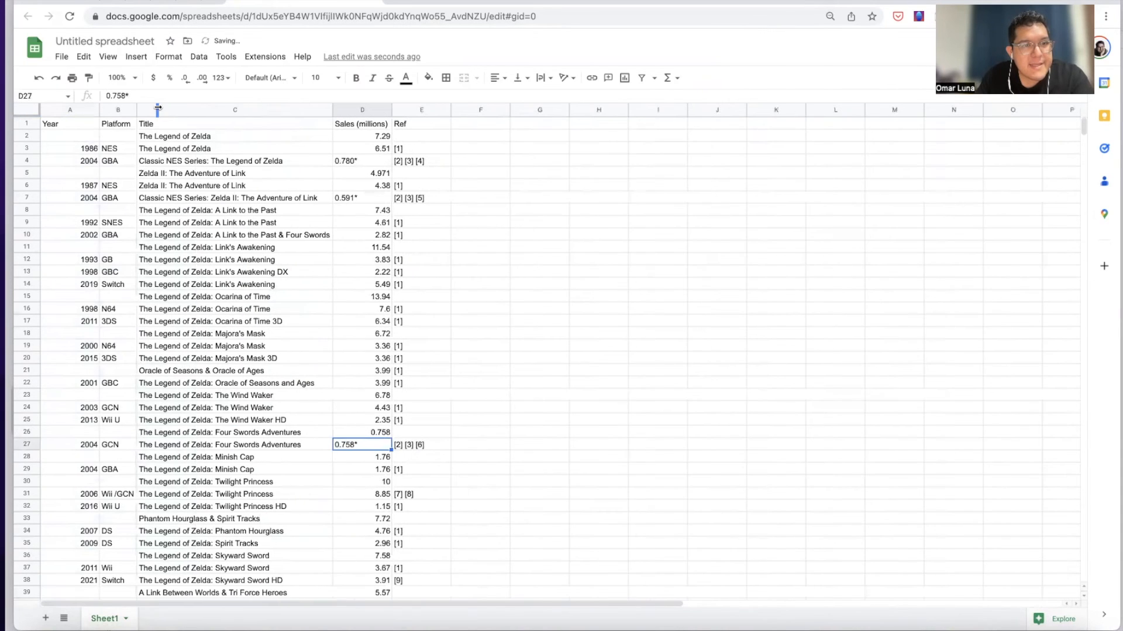
{"action": "left_click", "coordinate": [386, 110]}
{"action": "left_click", "coordinate": [391, 106]}
{"action": "double_click", "coordinate": [392, 106]}
{"action": "left_click", "coordinate": [301, 222]}
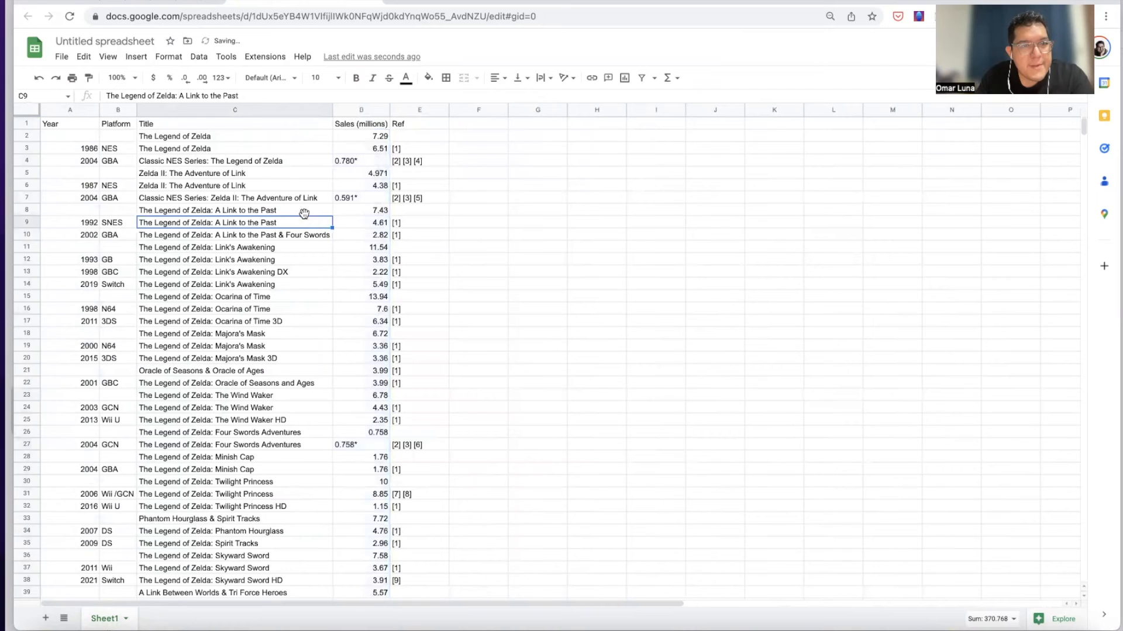
Highlight the game titles in C2:C45 and the years and platforms in A3:B45 to review them.
{"action": "left_click", "coordinate": [188, 138]}
{"action": "left_click_drag", "start_coordinate": [206, 347], "coordinate": [220, 421]}
{"action": "scroll", "coordinate": [220, 419], "scroll_direction": "up", "scroll_amount": 5}
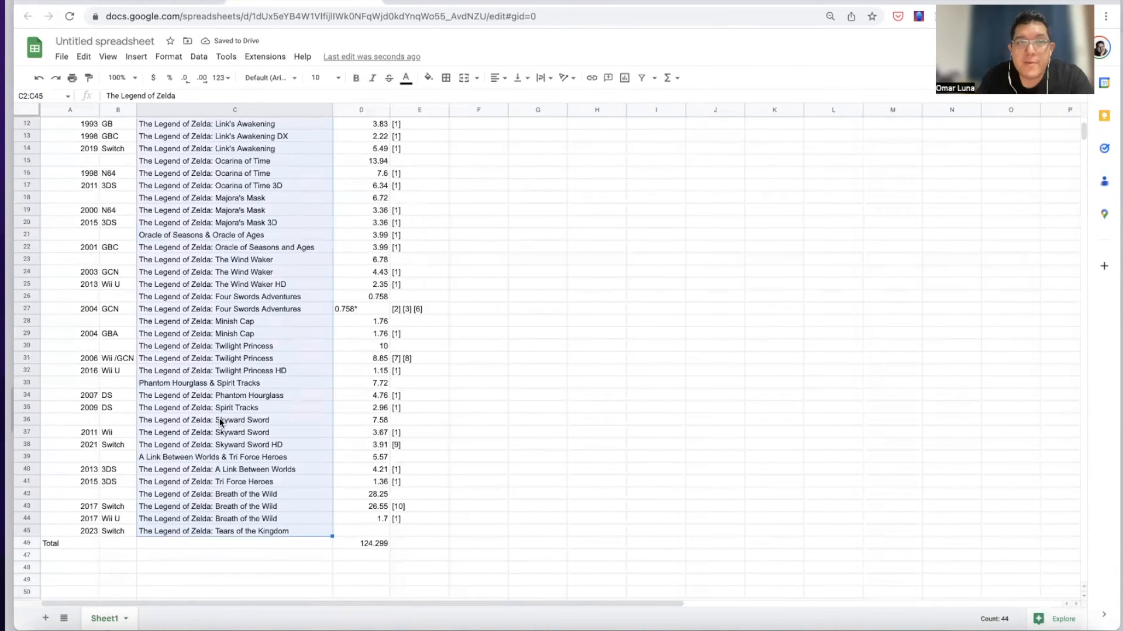
{"action": "left_click_drag", "start_coordinate": [80, 151], "coordinate": [110, 581]}
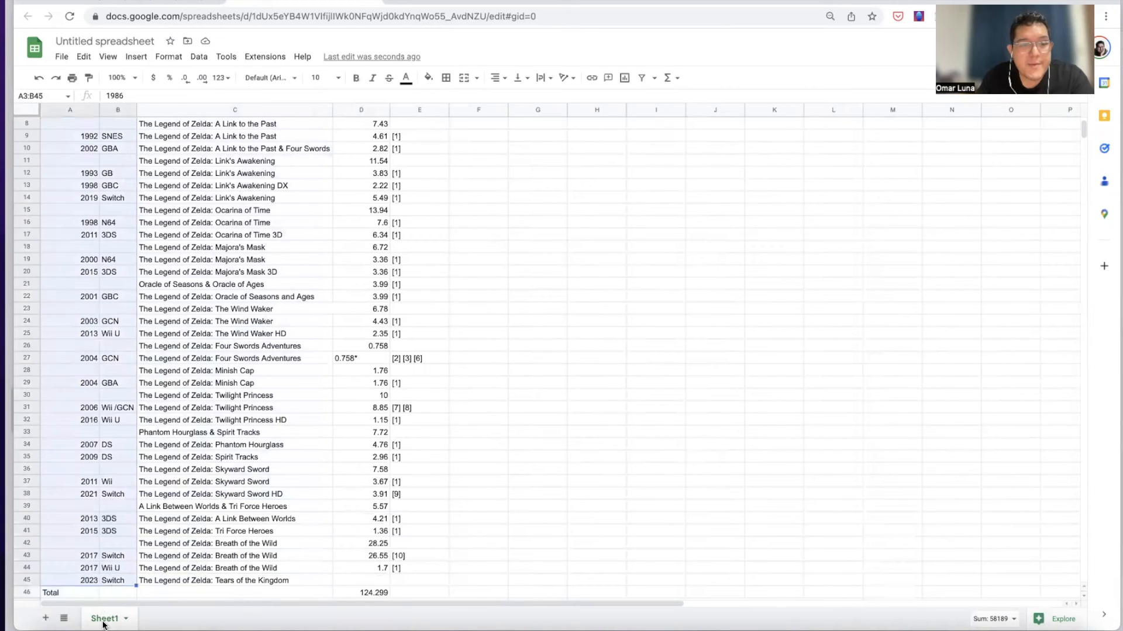
Rename the sheet holding the sales data as Ventas-Leyenda Zelda.
{"action": "double_click", "coordinate": [104, 621]}
{"action": "type", "text": "Ventas-Leyenda Zelda"}
{"action": "key", "text": "Return"}
Rename the untitled spreadsheet file as Tabla de datos - Zelda.
{"action": "left_click", "coordinate": [99, 41]}
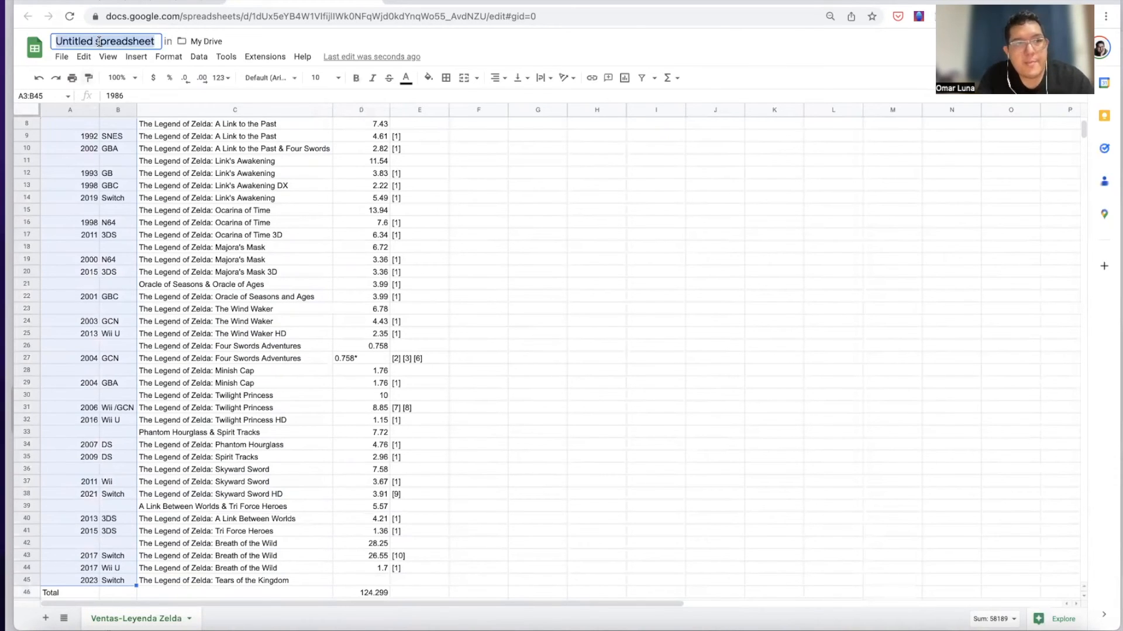
{"action": "type", "text": "Tabla de datos - Zeleda"}
{"action": "key", "text": "BackSpace"}
{"action": "key", "text": "BackSpace"}
{"action": "key", "text": "BackSpace"}
{"action": "type", "text": "da"}
{"action": "key", "text": "Return"}
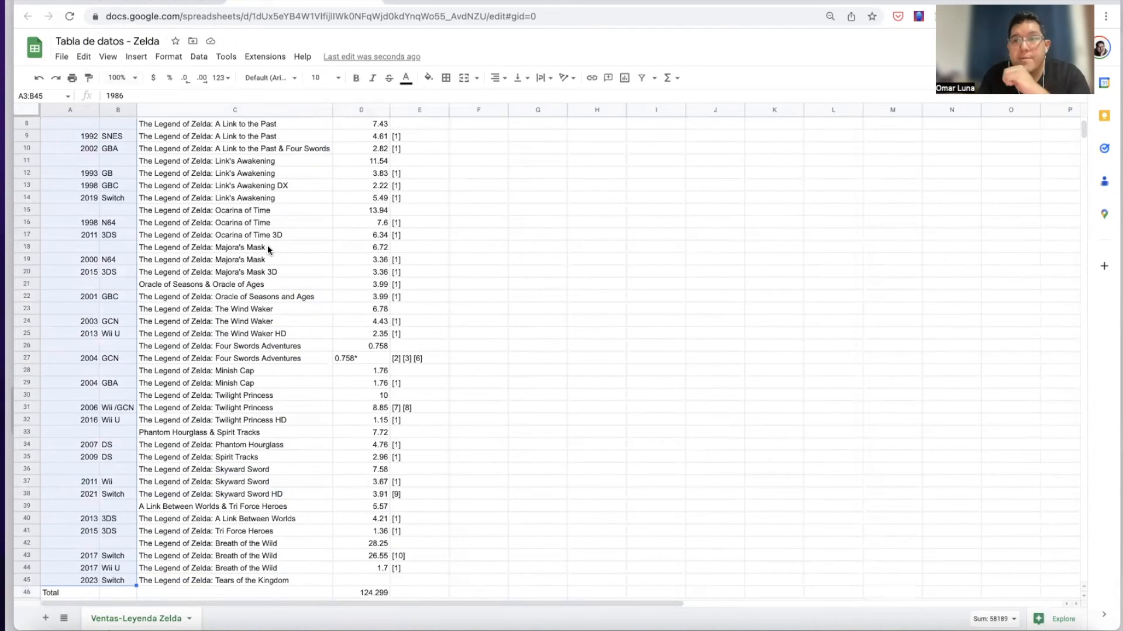
Review the whole sales table by highlighting it from the header row downward, and return to its beginning.
{"action": "left_click", "coordinate": [269, 272]}
{"action": "scroll", "coordinate": [236, 269], "scroll_direction": "up", "scroll_amount": 3}
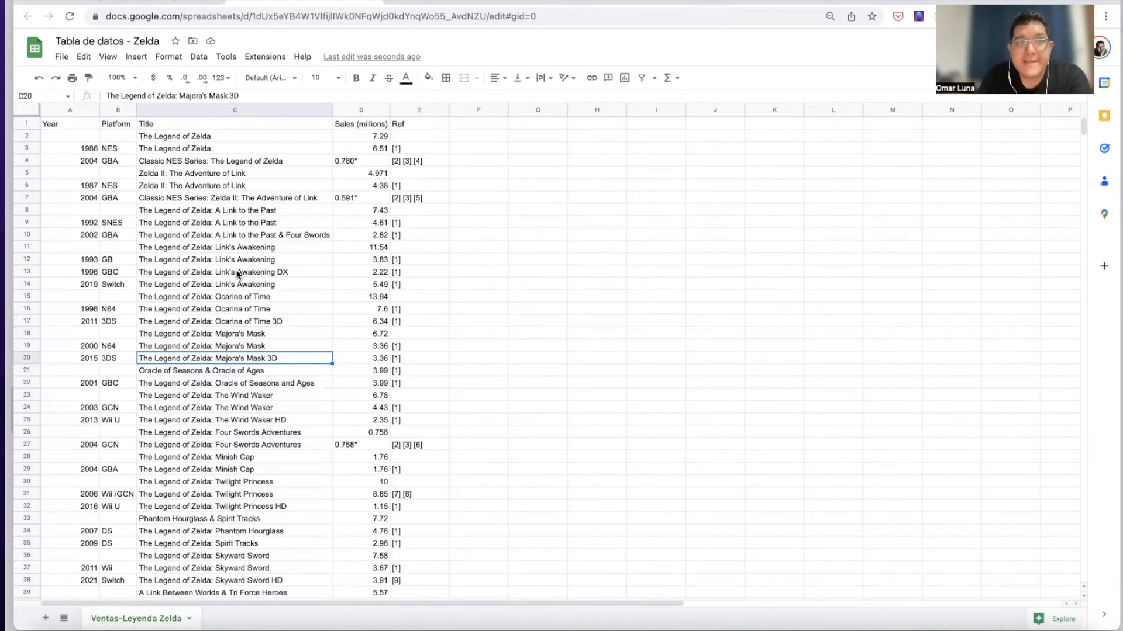
{"action": "left_click_drag", "start_coordinate": [74, 125], "coordinate": [449, 609]}
{"action": "left_click_drag", "start_coordinate": [437, 595], "coordinate": [391, 284]}
{"action": "scroll", "coordinate": [371, 343], "scroll_direction": "up", "scroll_amount": 10}
{"action": "left_click", "coordinate": [258, 173]}
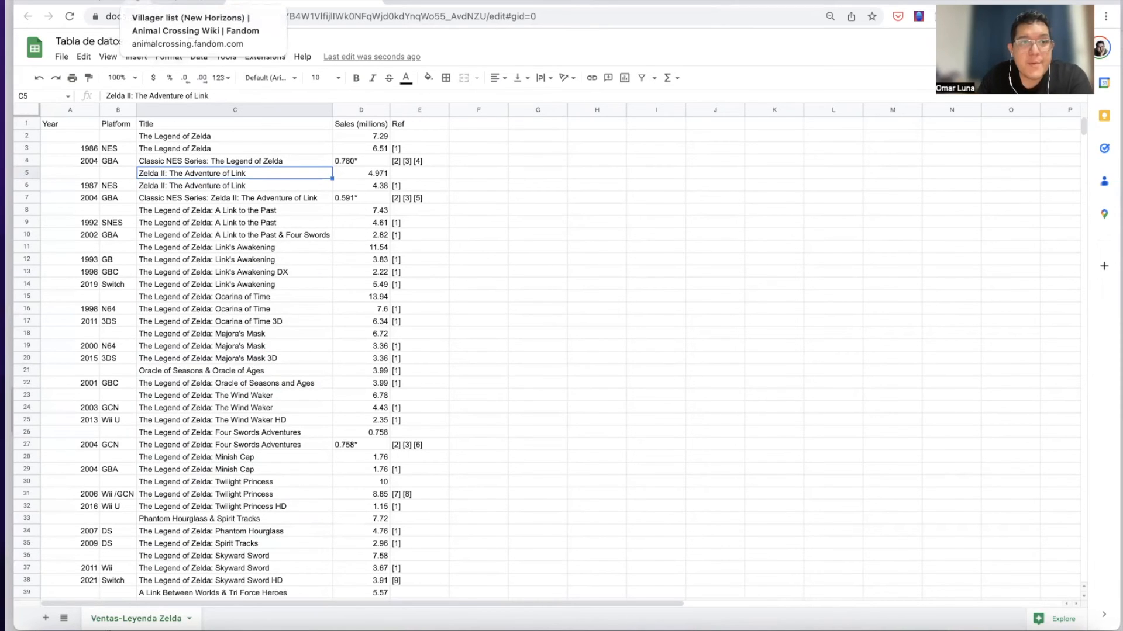
Switch to the Animal Crossing Wiki page Villager list (New Horizons) and examine the extent and columns of its Villagers table.
{"action": "left_click", "coordinate": [141, 2]}
{"action": "scroll", "coordinate": [392, 422], "scroll_direction": "up", "scroll_amount": 5}
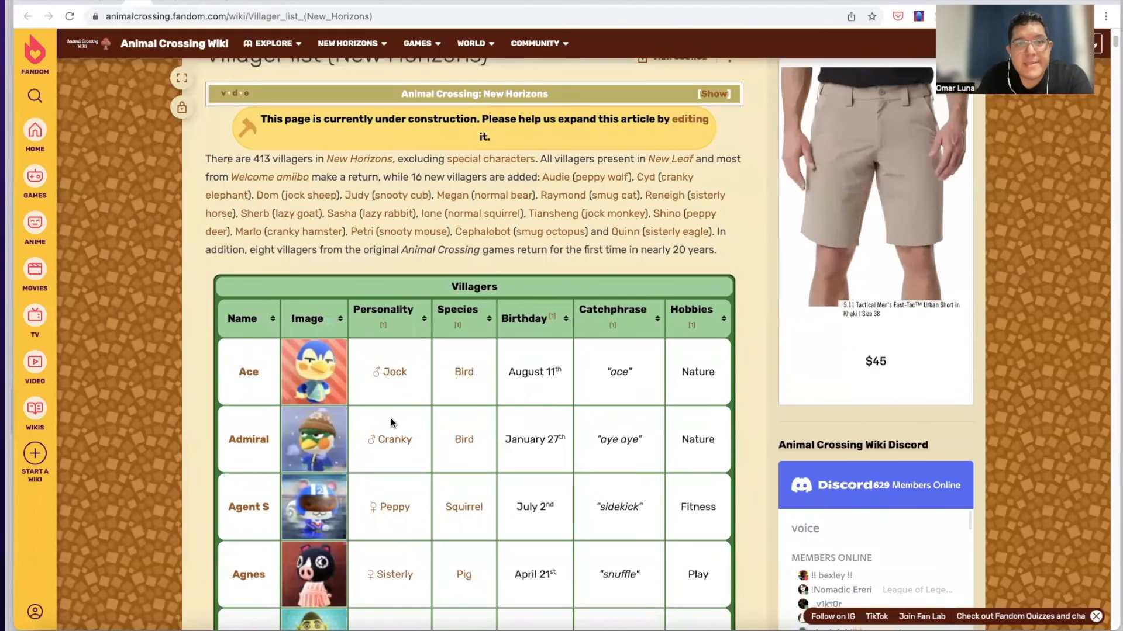
{"action": "scroll", "coordinate": [390, 418], "scroll_direction": "up", "scroll_amount": 1}
{"action": "scroll", "coordinate": [390, 419], "scroll_direction": "down", "scroll_amount": 2}
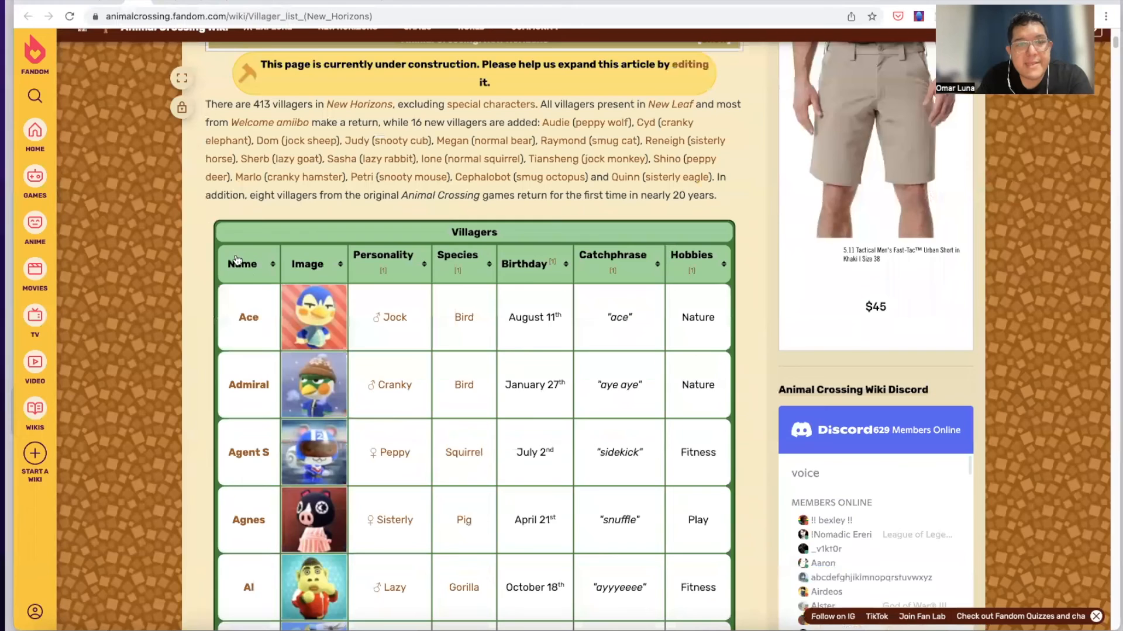
{"action": "scroll", "coordinate": [508, 447], "scroll_direction": "down", "scroll_amount": 15}
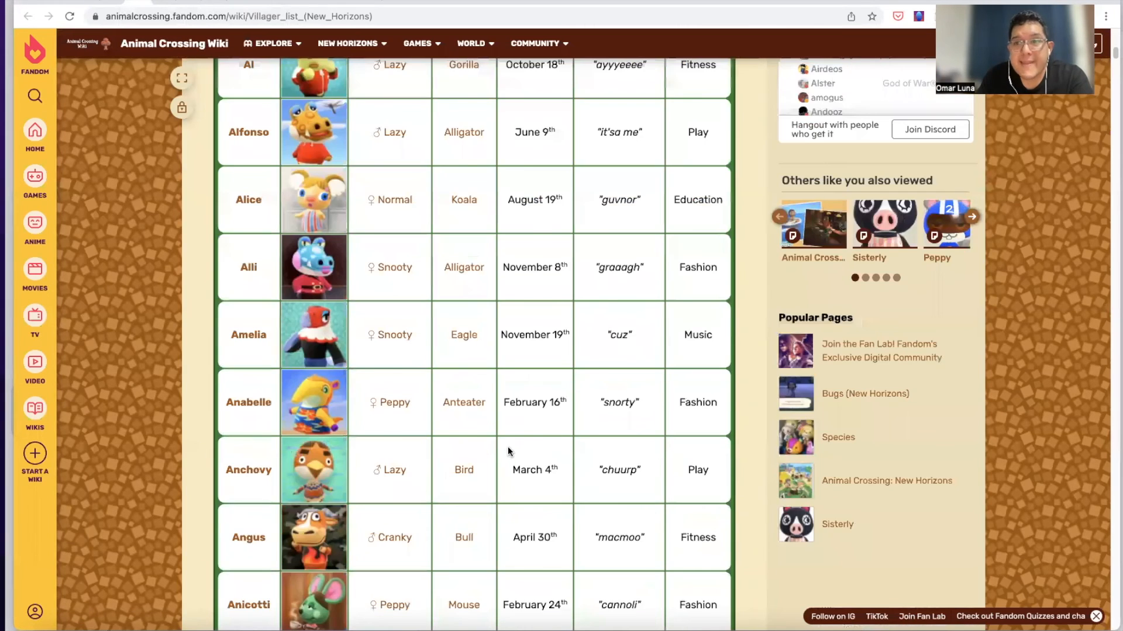
{"action": "scroll", "coordinate": [508, 447], "scroll_direction": "down", "scroll_amount": 15}
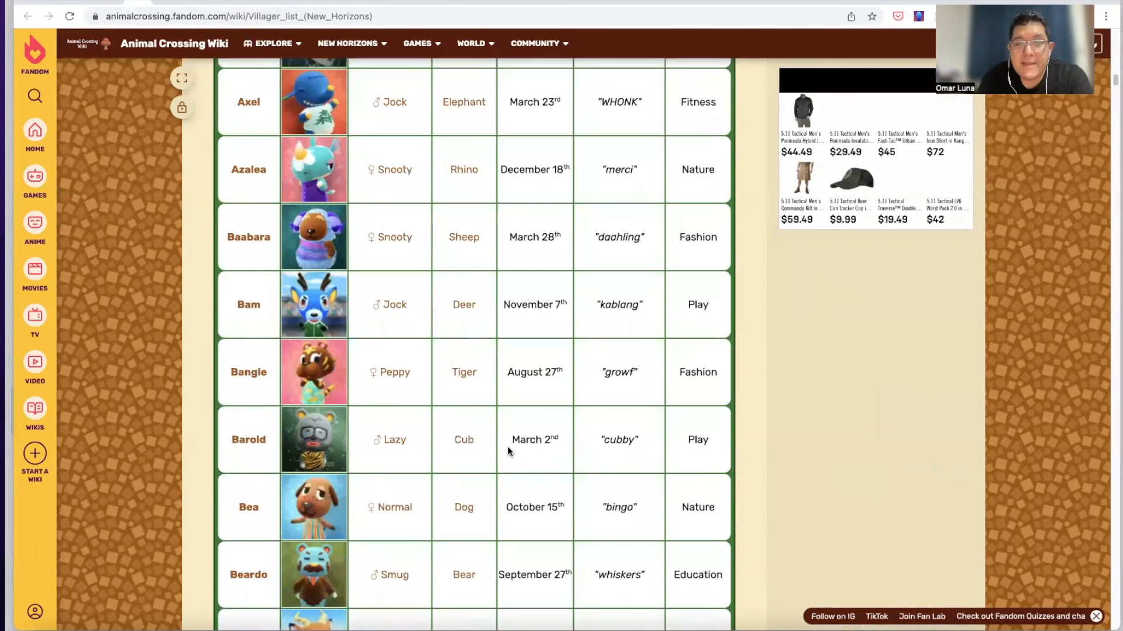
{"action": "scroll", "coordinate": [507, 446], "scroll_direction": "down", "scroll_amount": 20}
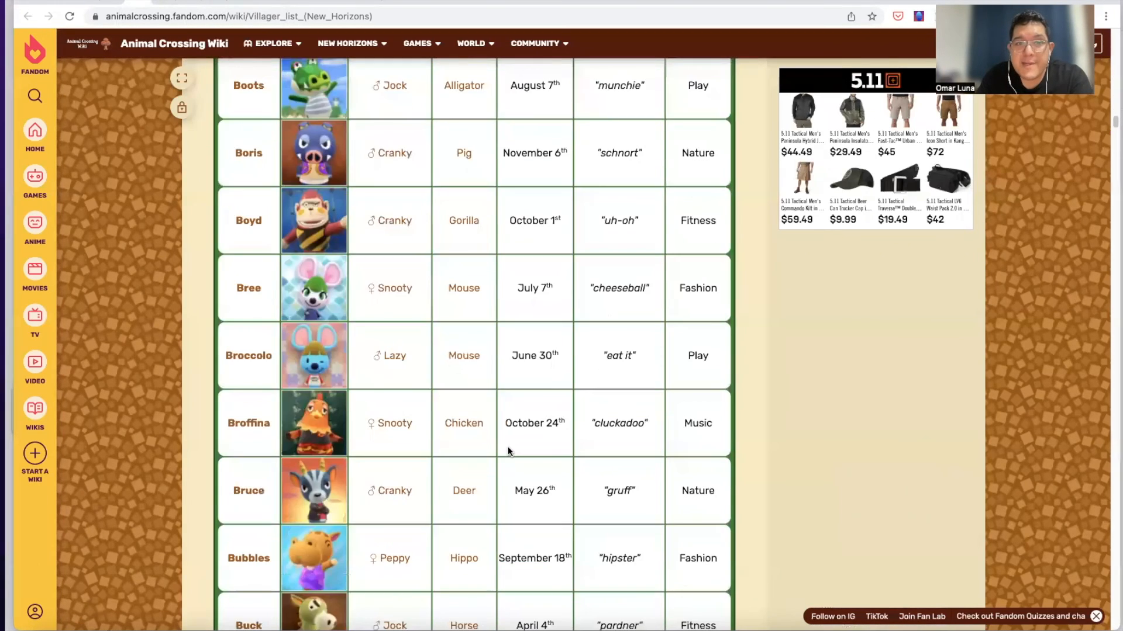
{"action": "scroll", "coordinate": [507, 447], "scroll_direction": "down", "scroll_amount": 20}
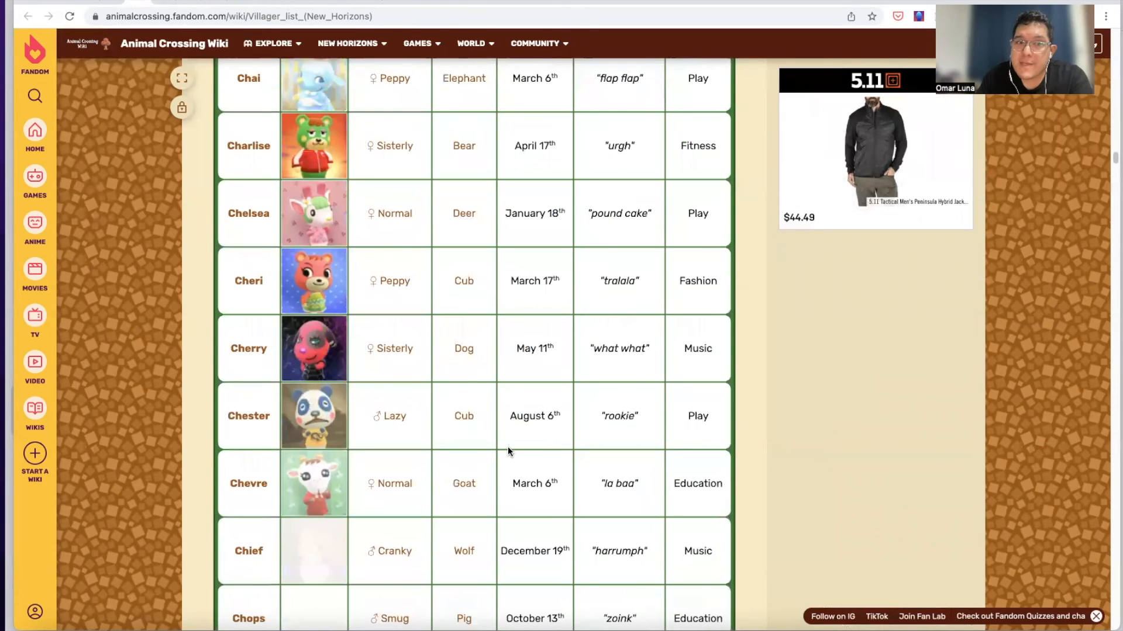
{"action": "scroll", "coordinate": [507, 447], "scroll_direction": "down", "scroll_amount": 20}
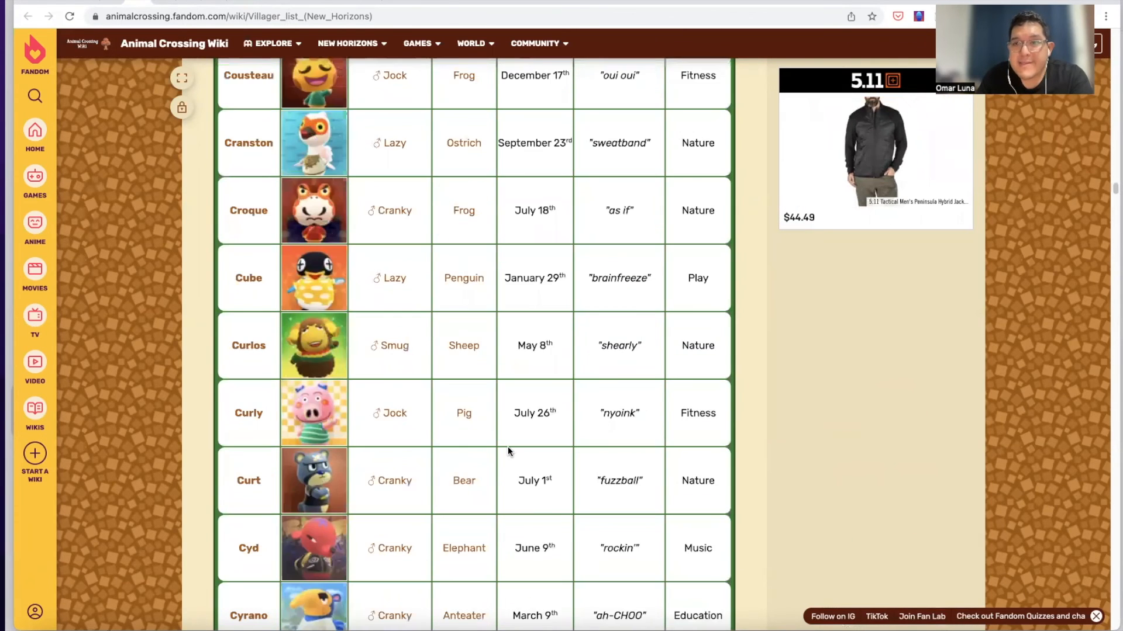
{"action": "scroll", "coordinate": [507, 447], "scroll_direction": "down", "scroll_amount": 20}
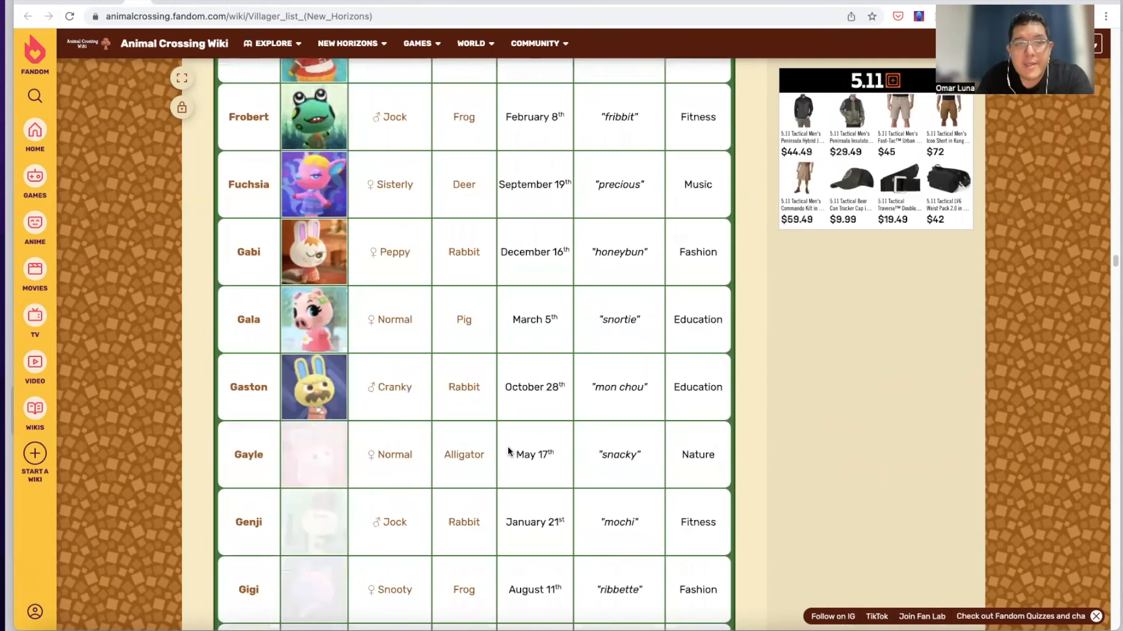
{"action": "scroll", "coordinate": [507, 447], "scroll_direction": "down", "scroll_amount": 20}
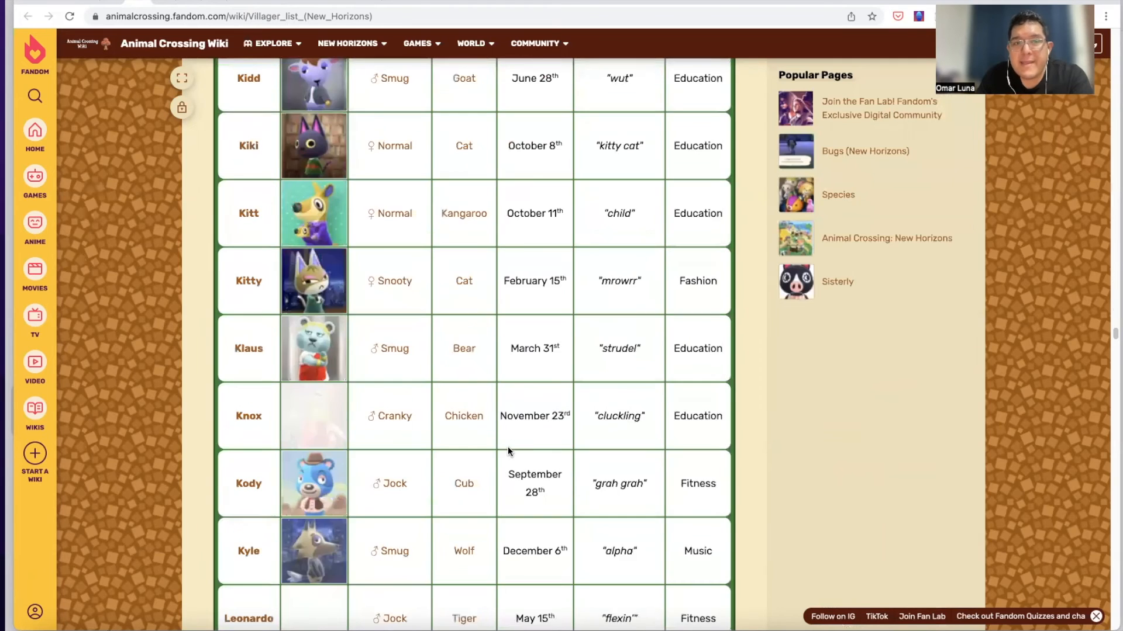
{"action": "scroll", "coordinate": [507, 451], "scroll_direction": "down", "scroll_amount": 20}
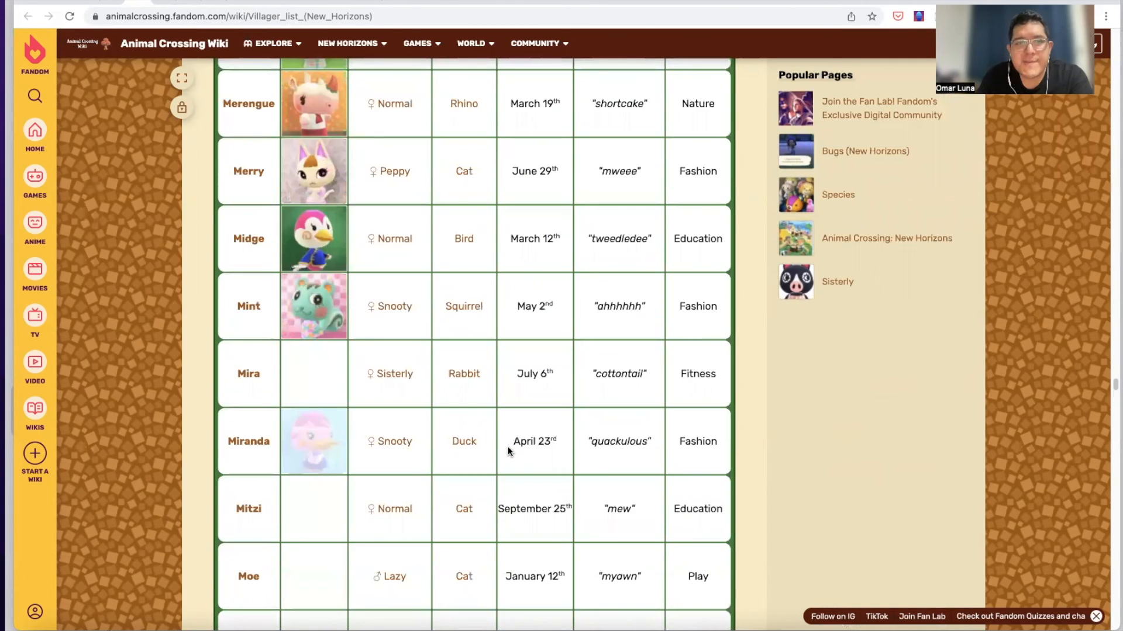
{"action": "scroll", "coordinate": [508, 450], "scroll_direction": "up", "scroll_amount": 20}
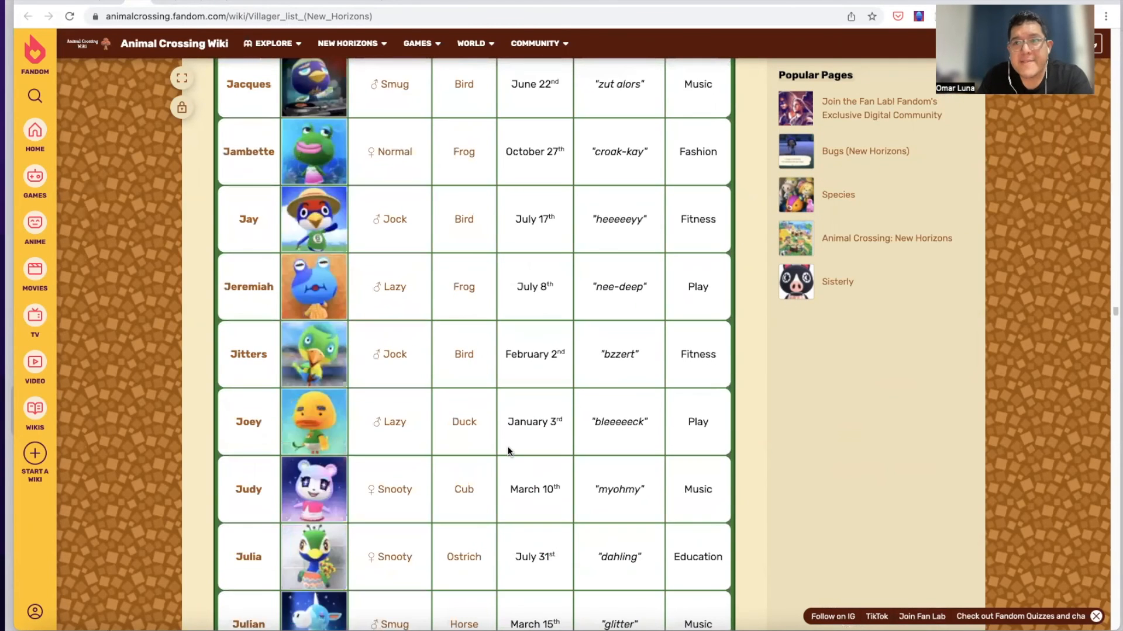
{"action": "scroll", "coordinate": [508, 449], "scroll_direction": "up", "scroll_amount": 20}
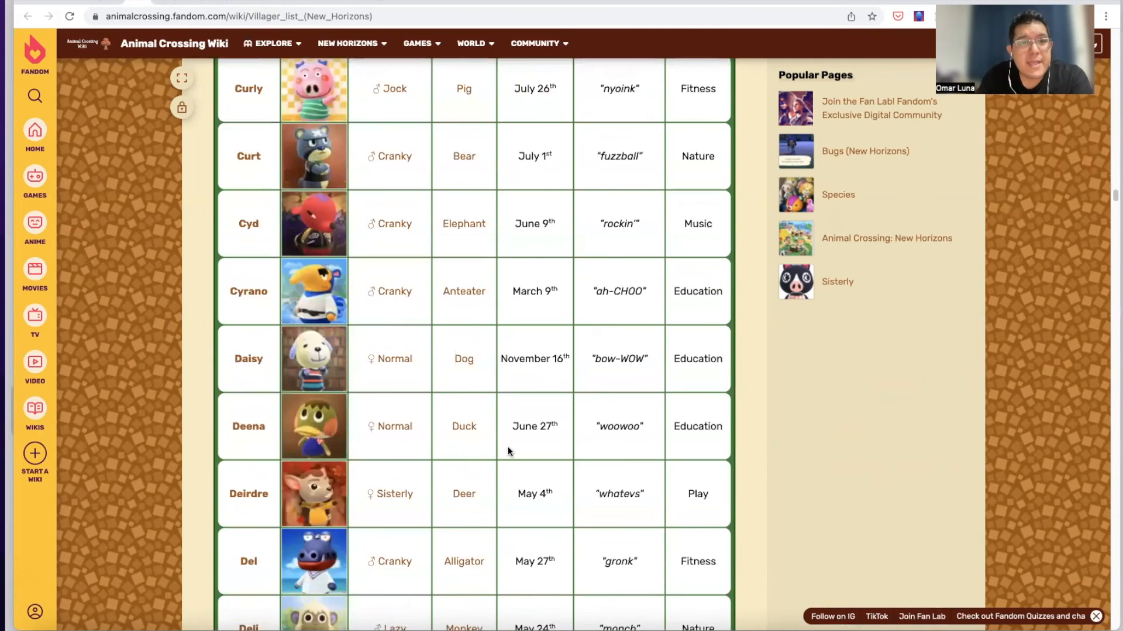
{"action": "scroll", "coordinate": [507, 447], "scroll_direction": "up", "scroll_amount": 20}
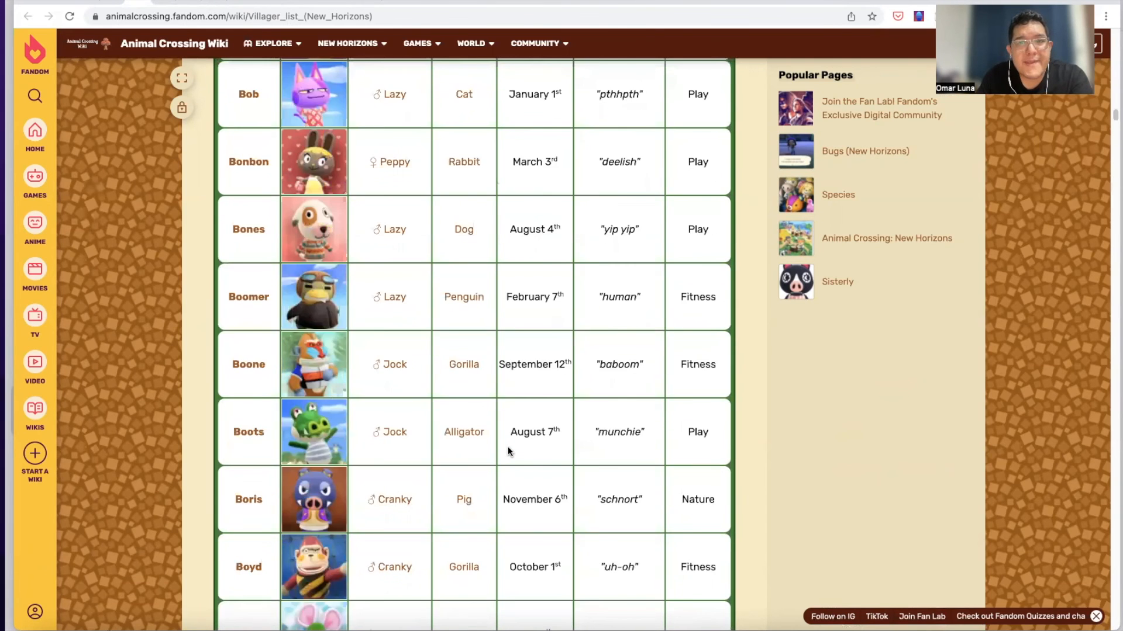
{"action": "scroll", "coordinate": [508, 447], "scroll_direction": "up", "scroll_amount": 20}
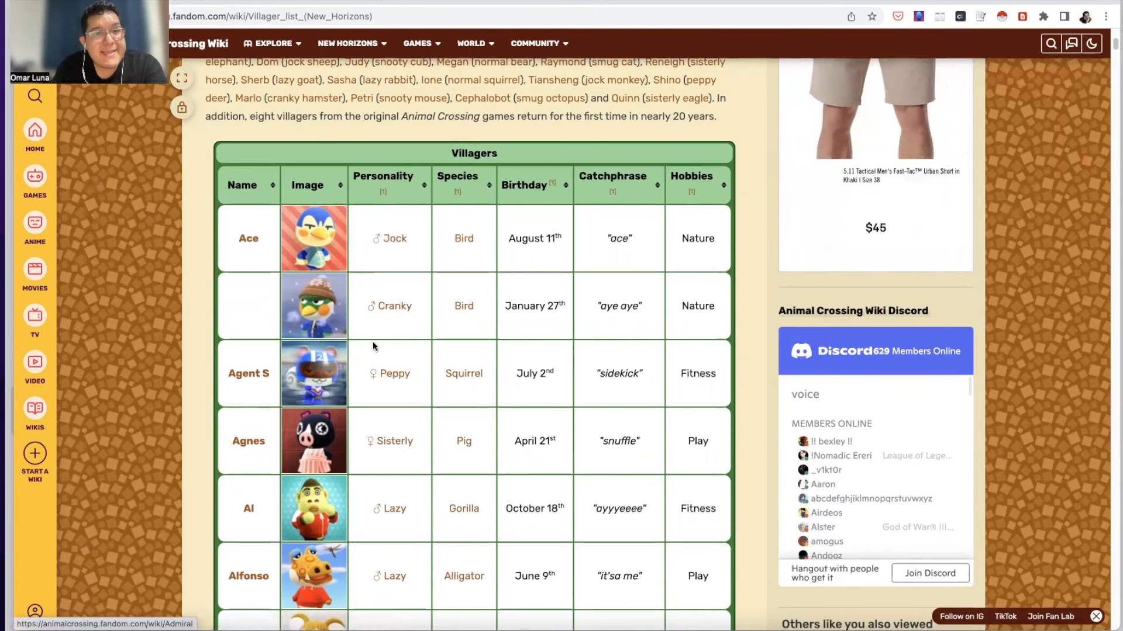
Run the data scraper extension on the Animal Crossing Villagers table, and move and enlarge its results window to show more columns.
{"action": "scroll", "coordinate": [409, 345], "scroll_direction": "down", "scroll_amount": 2}
{"action": "scroll", "coordinate": [429, 349], "scroll_direction": "down", "scroll_amount": 15}
{"action": "scroll", "coordinate": [430, 350], "scroll_direction": "up", "scroll_amount": 15}
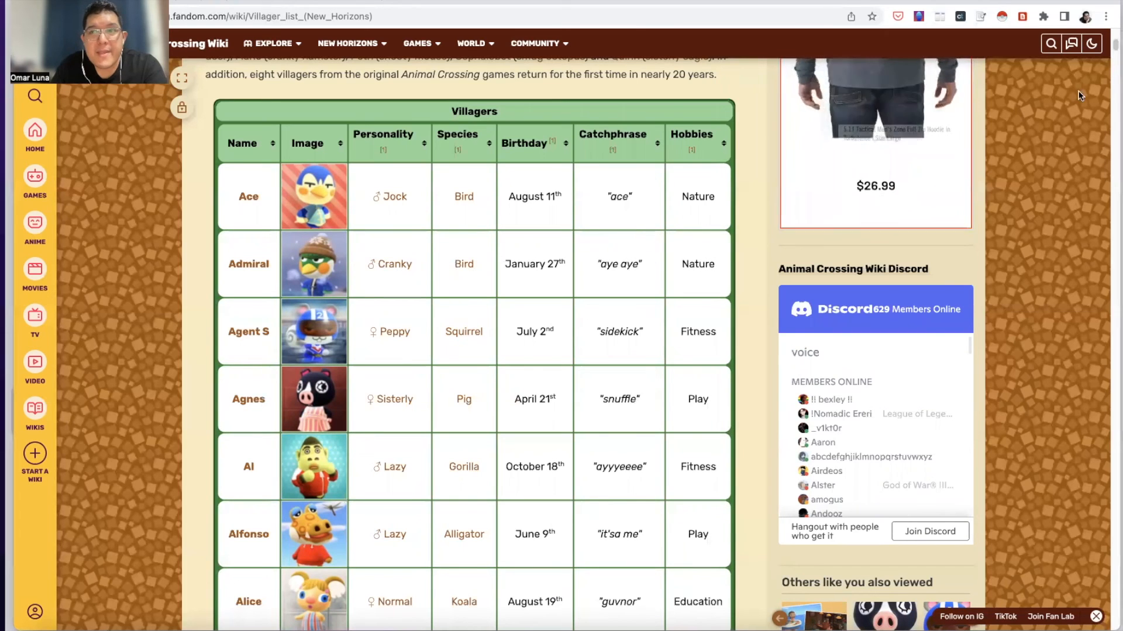
{"action": "left_click", "coordinate": [1001, 18]}
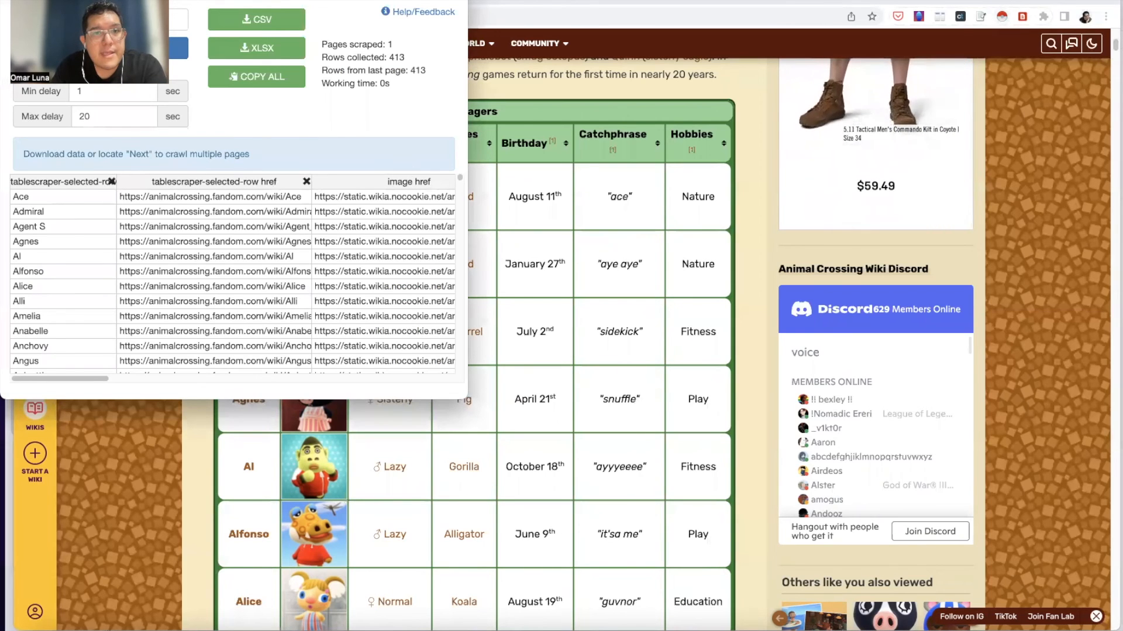
{"action": "left_click_drag", "start_coordinate": [233, 2], "coordinate": [410, 2]}
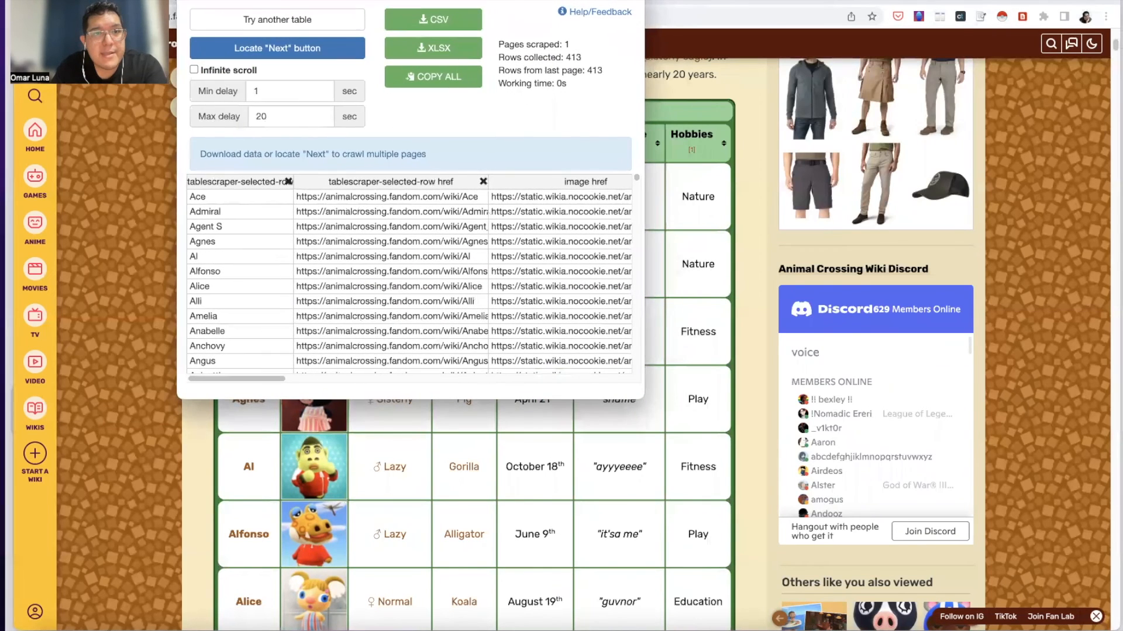
{"action": "left_click_drag", "start_coordinate": [643, 399], "coordinate": [1120, 628]}
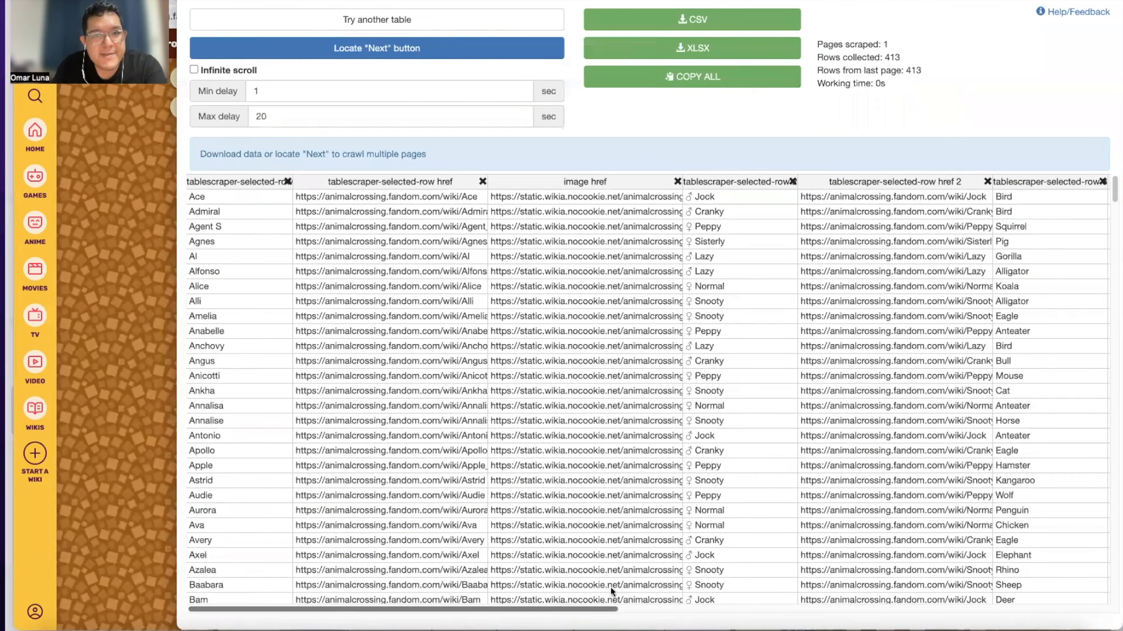
Remove the image href column and the three tablescraper-selected-row href link columns from the scraped villager data.
{"action": "scroll", "coordinate": [903, 568], "scroll_direction": "right", "scroll_amount": 10}
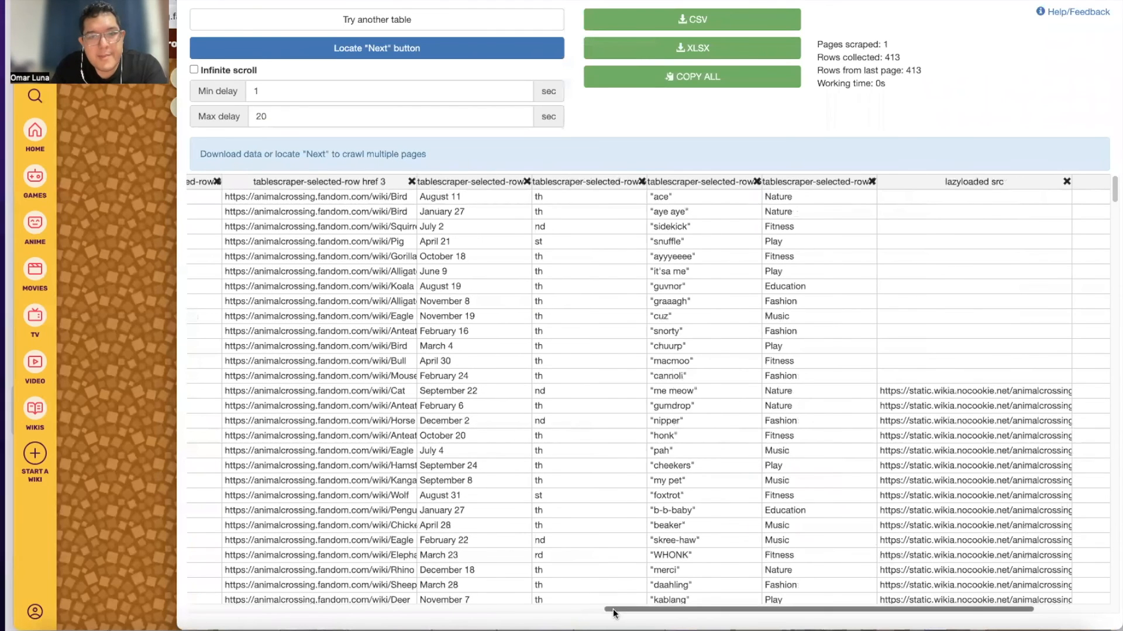
{"action": "left_click_drag", "start_coordinate": [613, 611], "coordinate": [146, 548]}
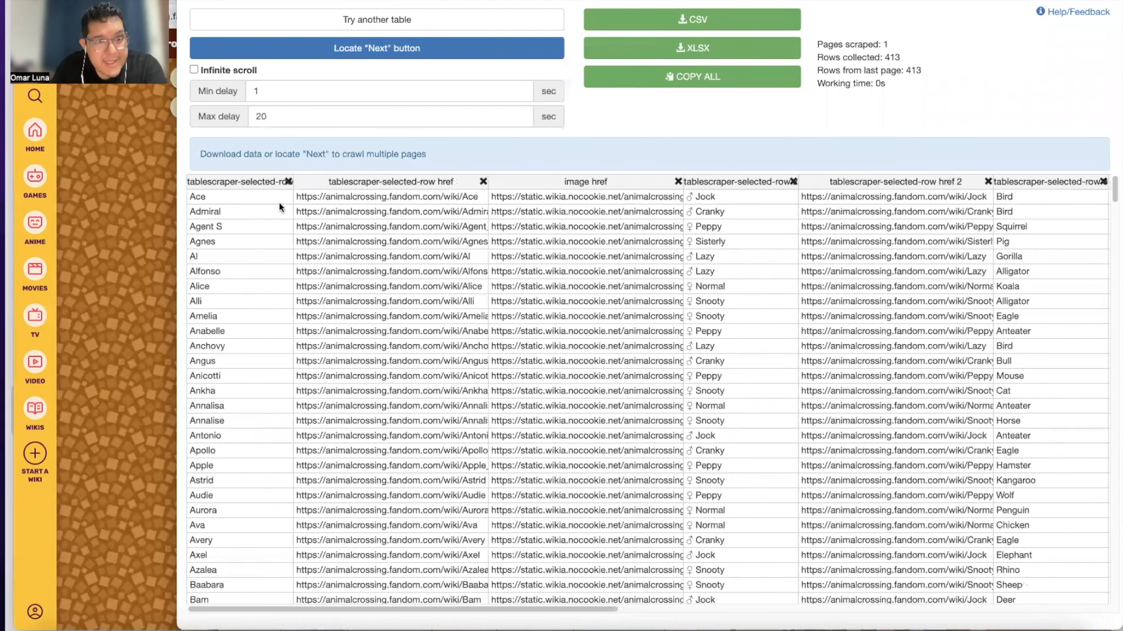
{"action": "left_click", "coordinate": [483, 182]}
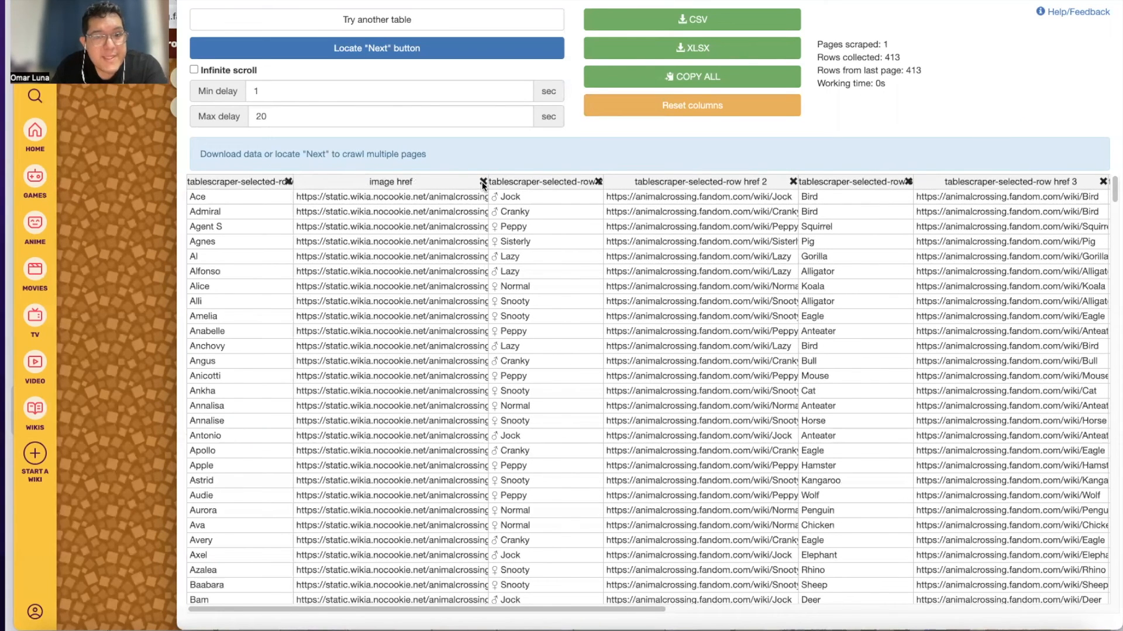
{"action": "left_click", "coordinate": [483, 182]}
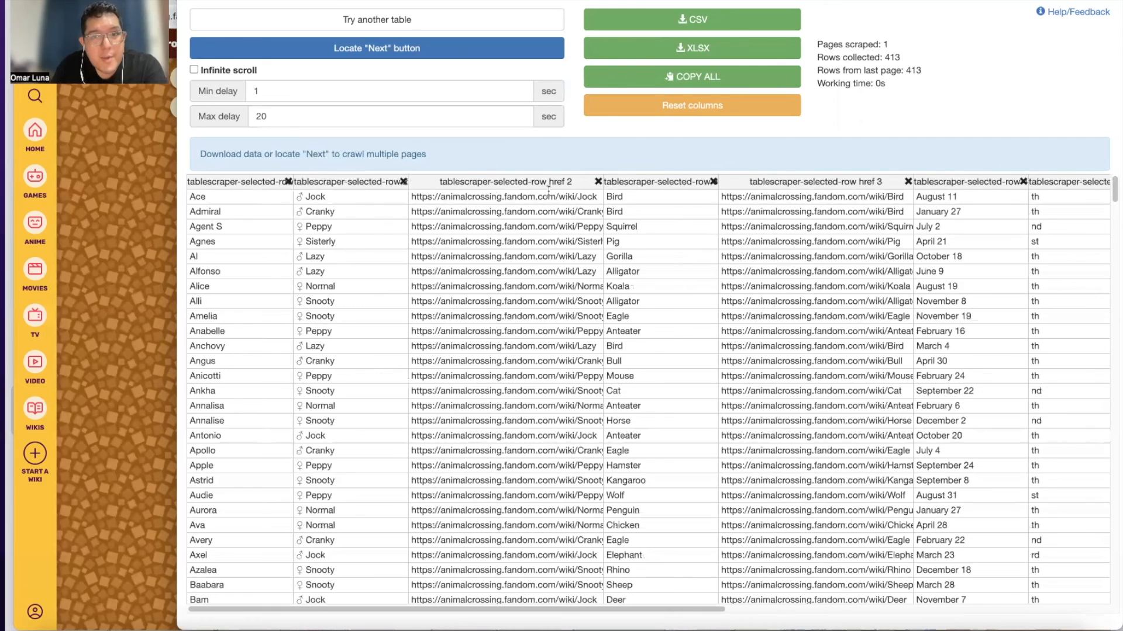
{"action": "left_click", "coordinate": [597, 182]}
{"action": "left_click", "coordinate": [713, 182]}
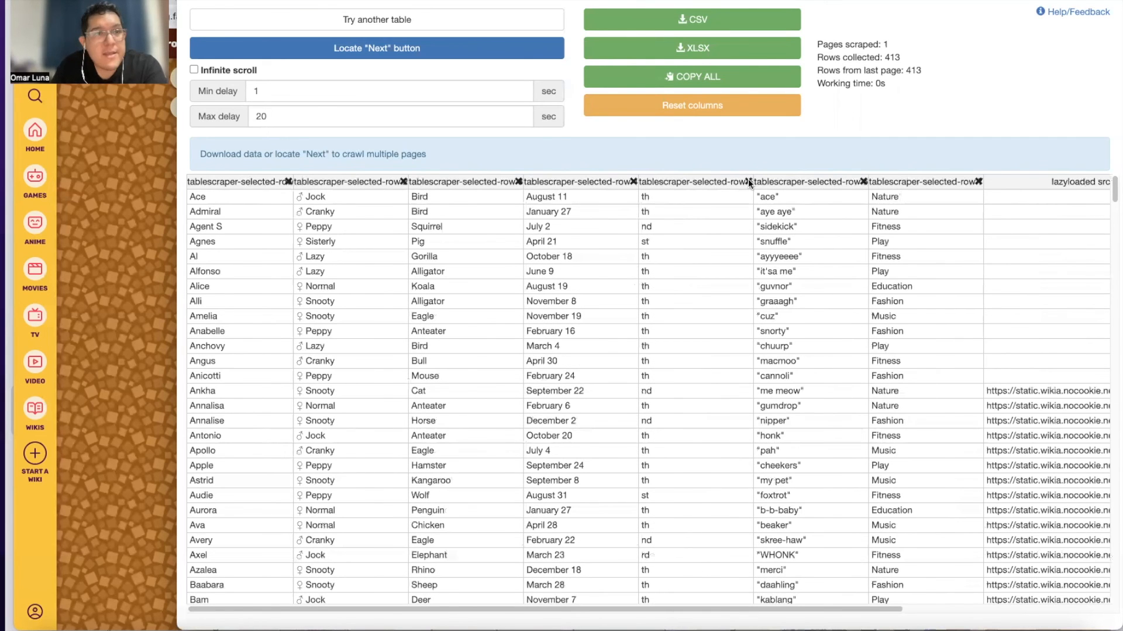
Remove the birthday ordinal suffix column and the lazyloaded src and lazyload src columns from the scraped data.
{"action": "left_click", "coordinate": [748, 181]}
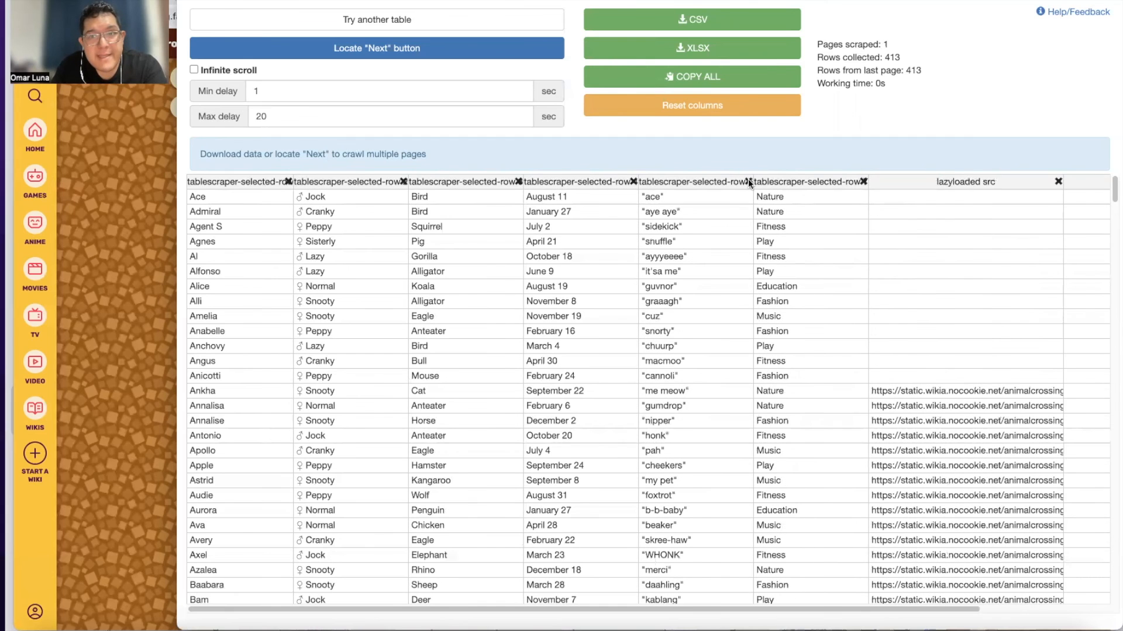
{"action": "left_click", "coordinate": [1058, 182]}
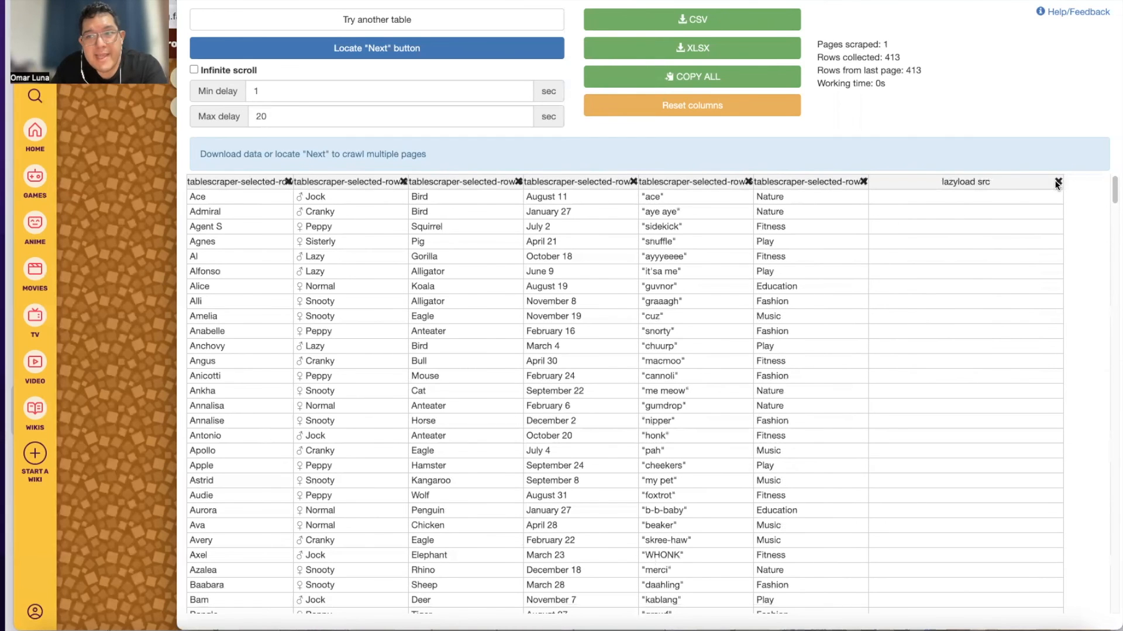
{"action": "scroll", "coordinate": [903, 311], "scroll_direction": "down", "scroll_amount": 20}
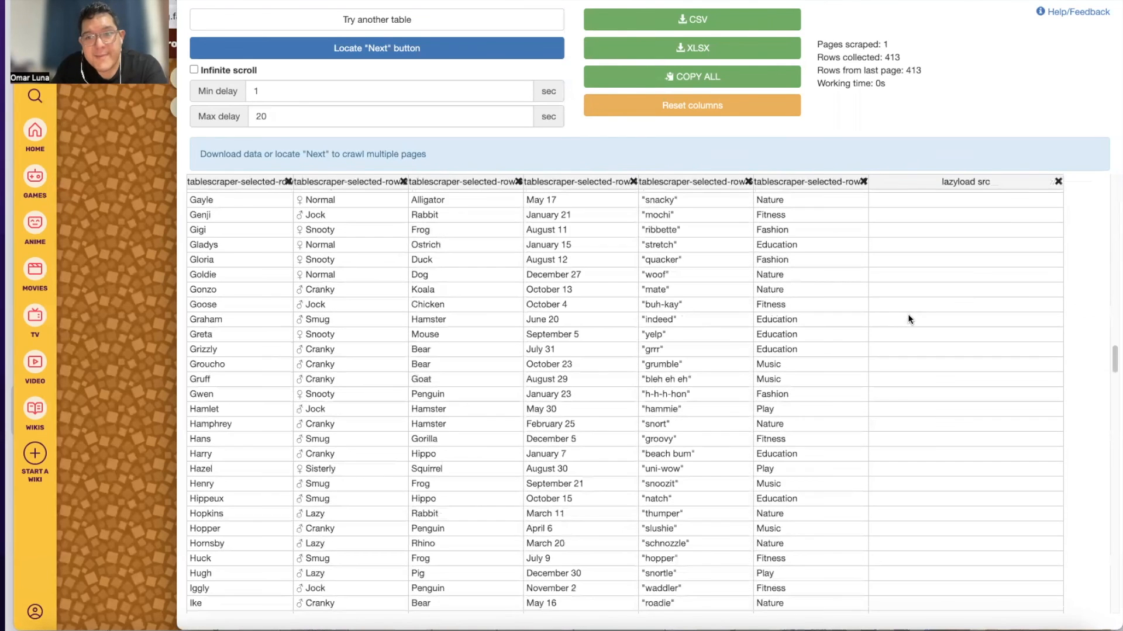
{"action": "scroll", "coordinate": [912, 316], "scroll_direction": "up", "scroll_amount": 20}
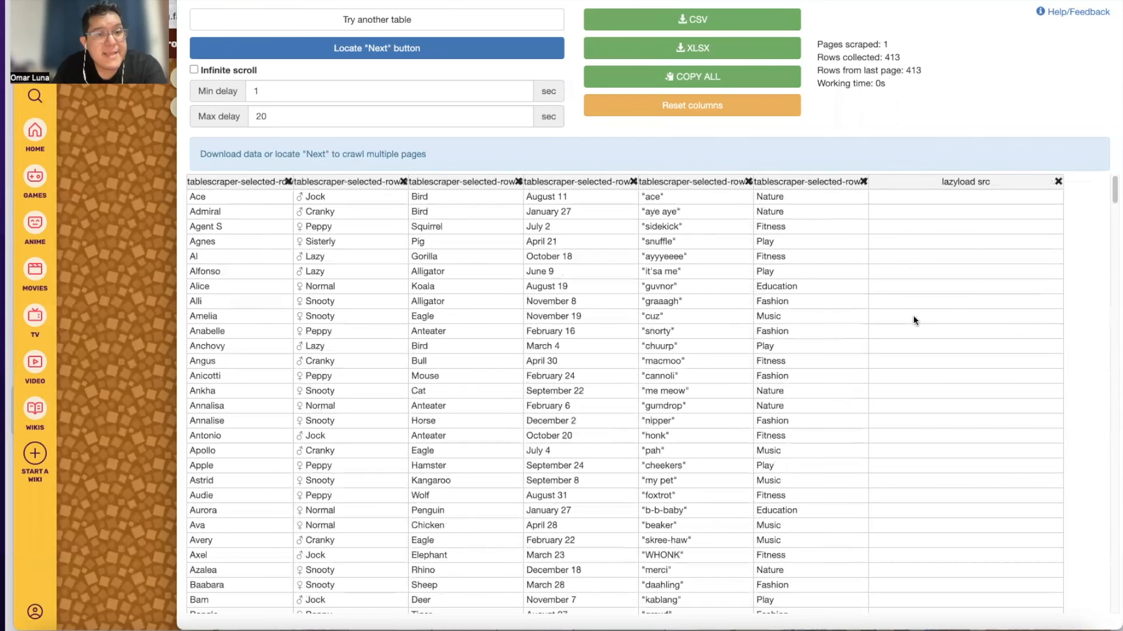
{"action": "left_click", "coordinate": [1057, 182]}
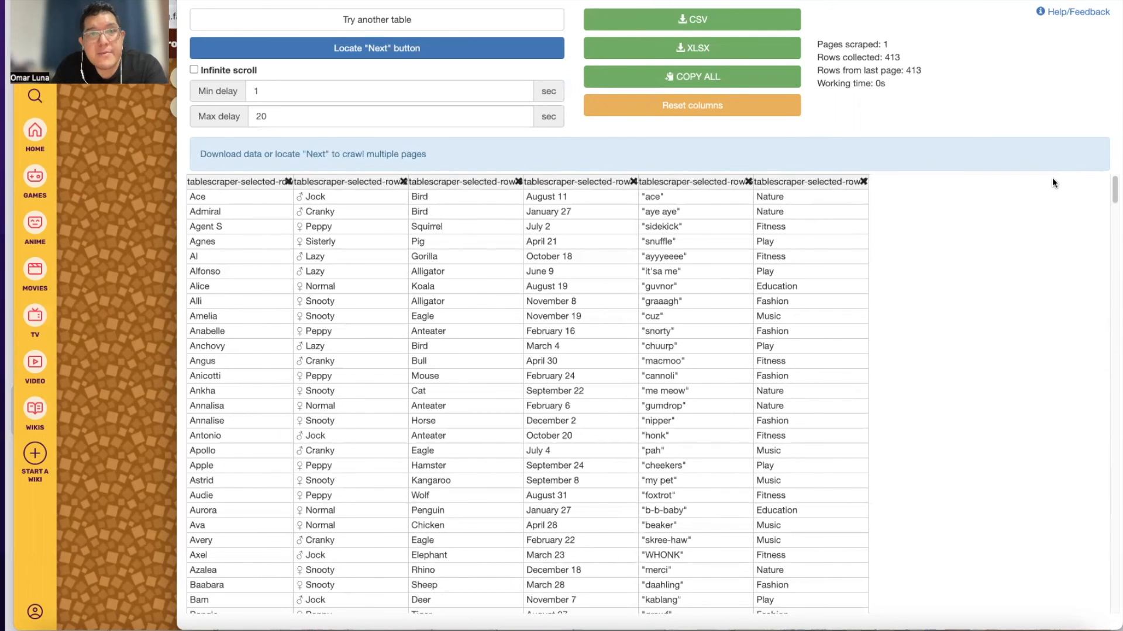
Download the cleaned villager table as a CSV file and look through its rows in the preview.
{"action": "left_click", "coordinate": [760, 21]}
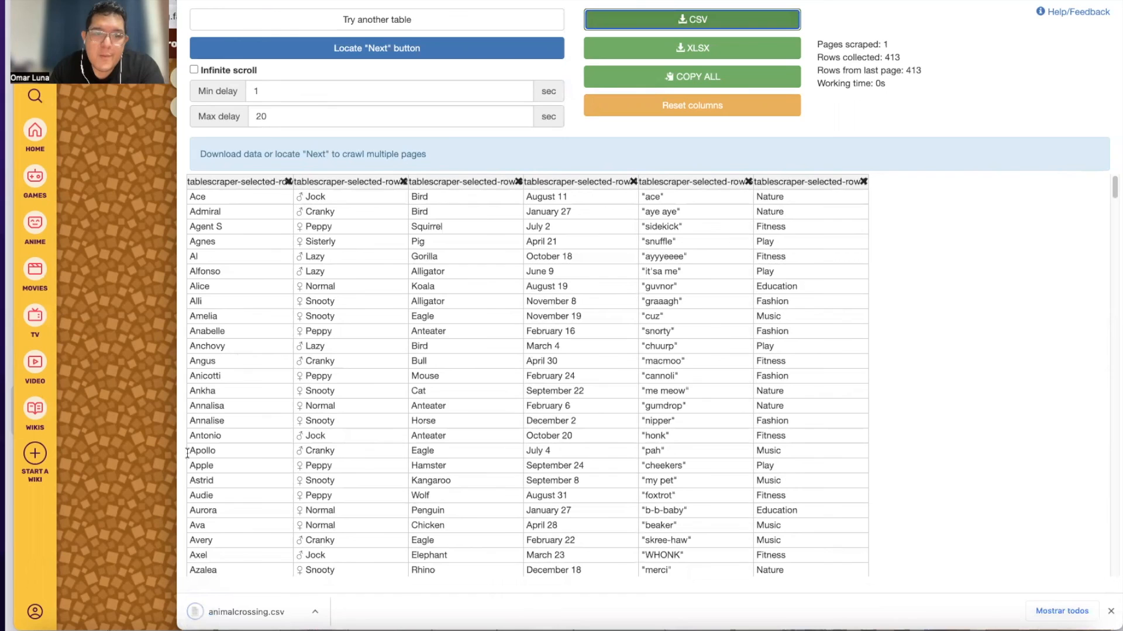
{"action": "scroll", "coordinate": [359, 426], "scroll_direction": "down", "scroll_amount": 20}
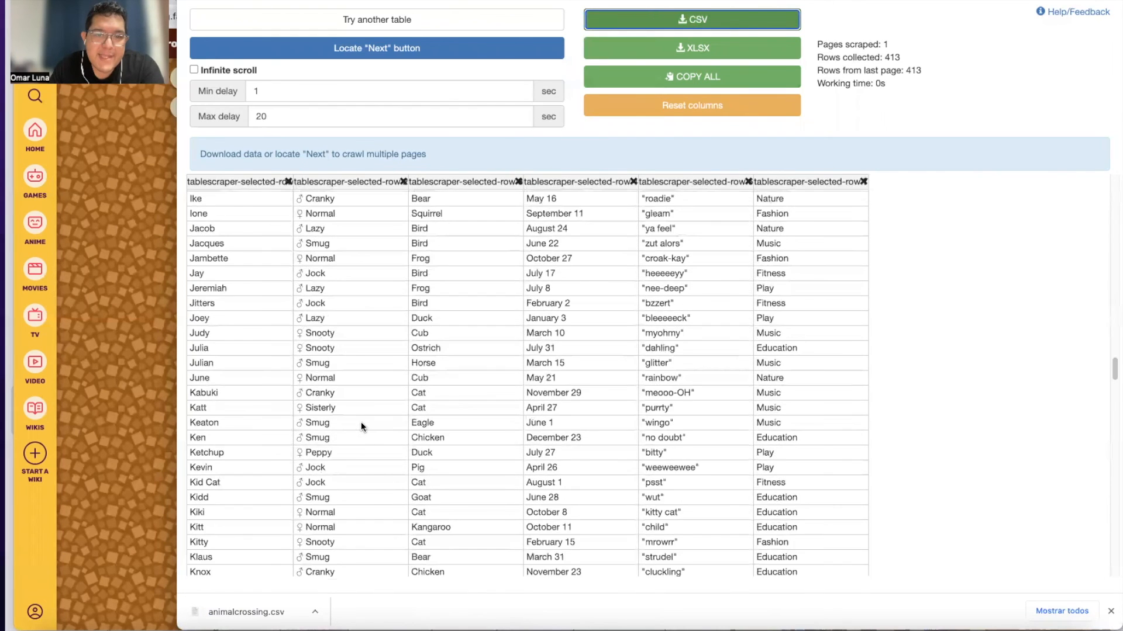
{"action": "scroll", "coordinate": [360, 422], "scroll_direction": "down", "scroll_amount": 20}
{"action": "scroll", "coordinate": [363, 422], "scroll_direction": "up", "scroll_amount": 20}
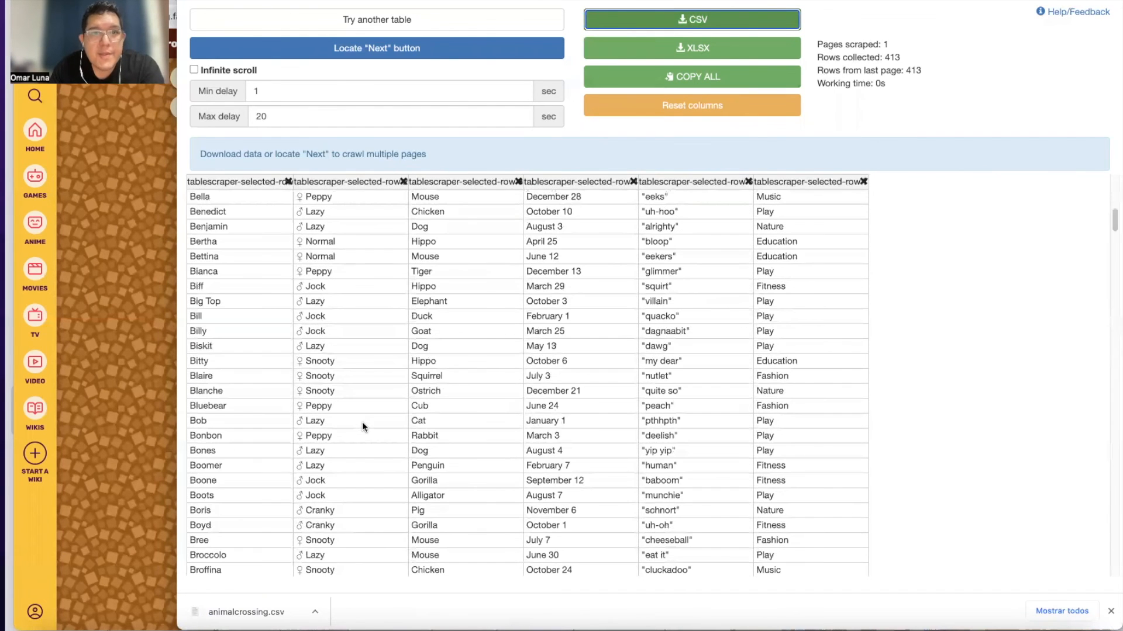
{"action": "scroll", "coordinate": [362, 422], "scroll_direction": "up", "scroll_amount": 5}
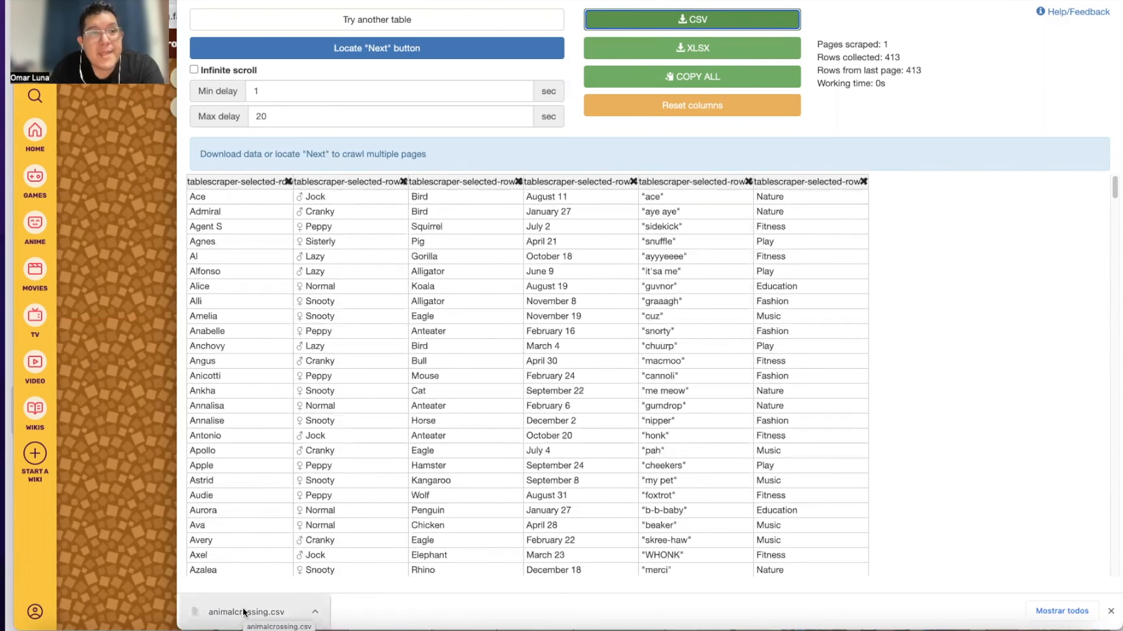
Open the downloaded animalcrossing.csv in the spreadsheet app, widen its window, and review the imported villager rows from beginning to end.
{"action": "left_click", "coordinate": [244, 611]}
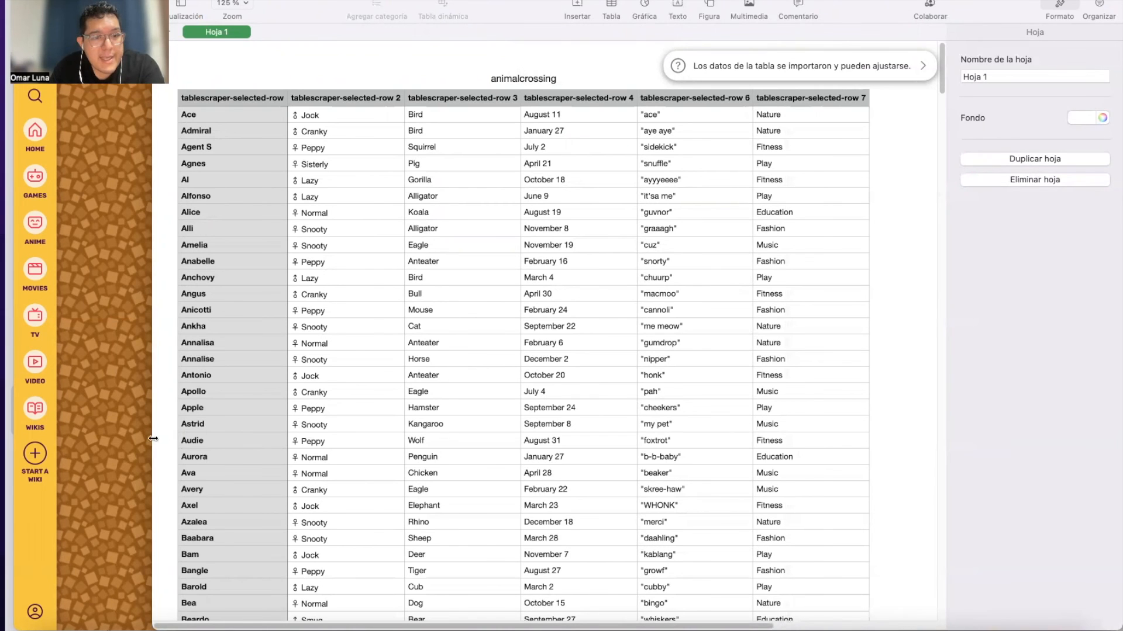
{"action": "left_click_drag", "start_coordinate": [152, 430], "coordinate": [3, 430]}
{"action": "scroll", "coordinate": [135, 362], "scroll_direction": "down", "scroll_amount": 10}
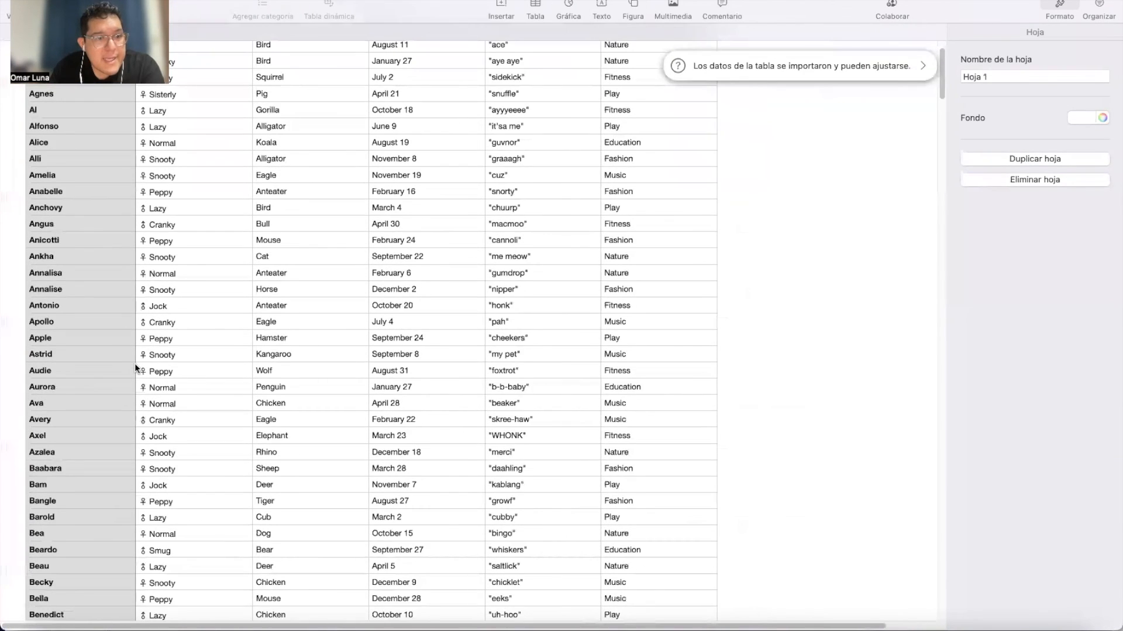
{"action": "scroll", "coordinate": [134, 367], "scroll_direction": "down", "scroll_amount": 15}
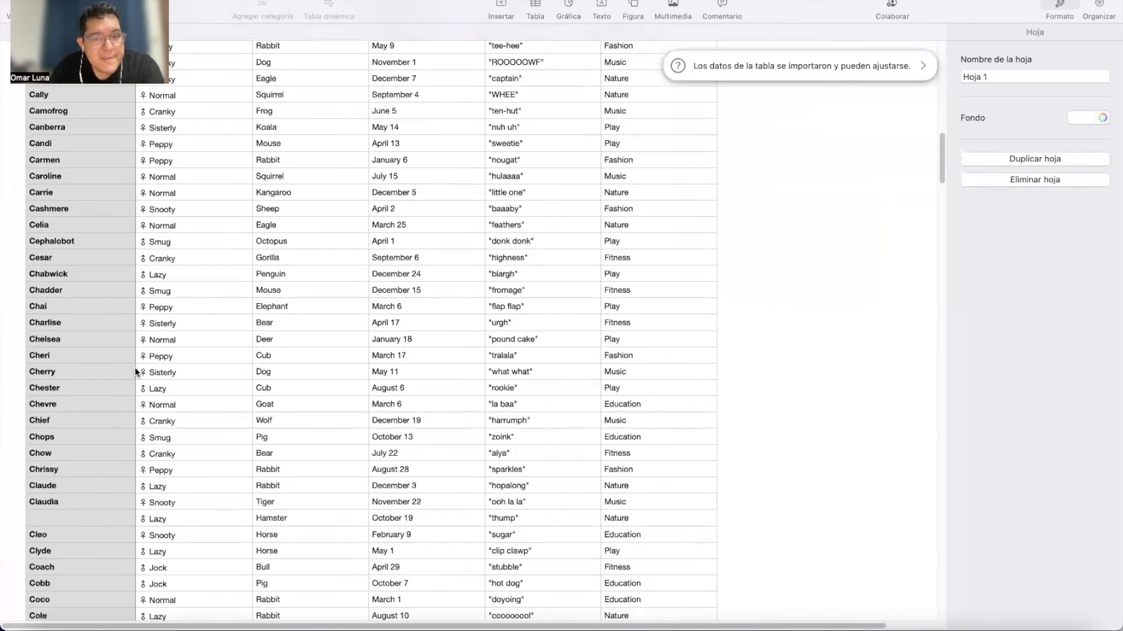
{"action": "left_click_drag", "start_coordinate": [939, 169], "coordinate": [895, 591]}
{"action": "left_click_drag", "start_coordinate": [896, 450], "coordinate": [824, 61]}
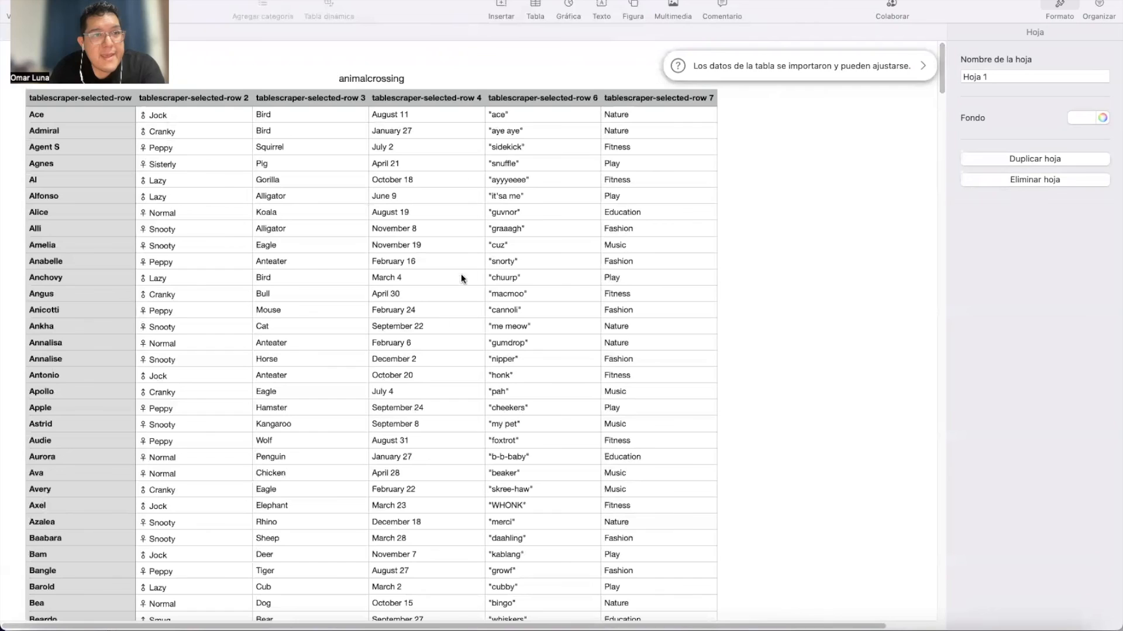